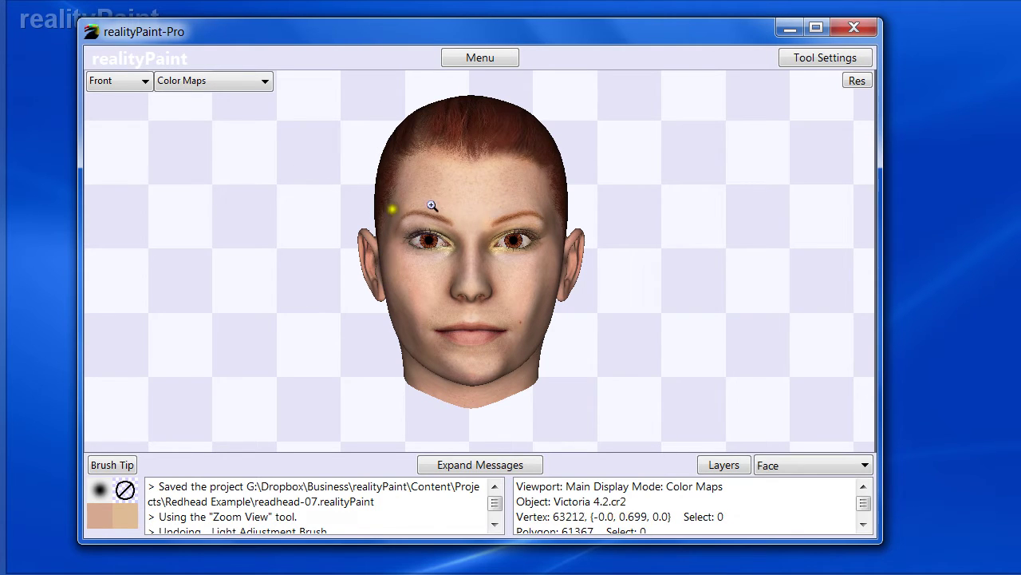
Step: Bring the reference photo window into view to compare it with the painted head, and close it
left_click(442, 236)
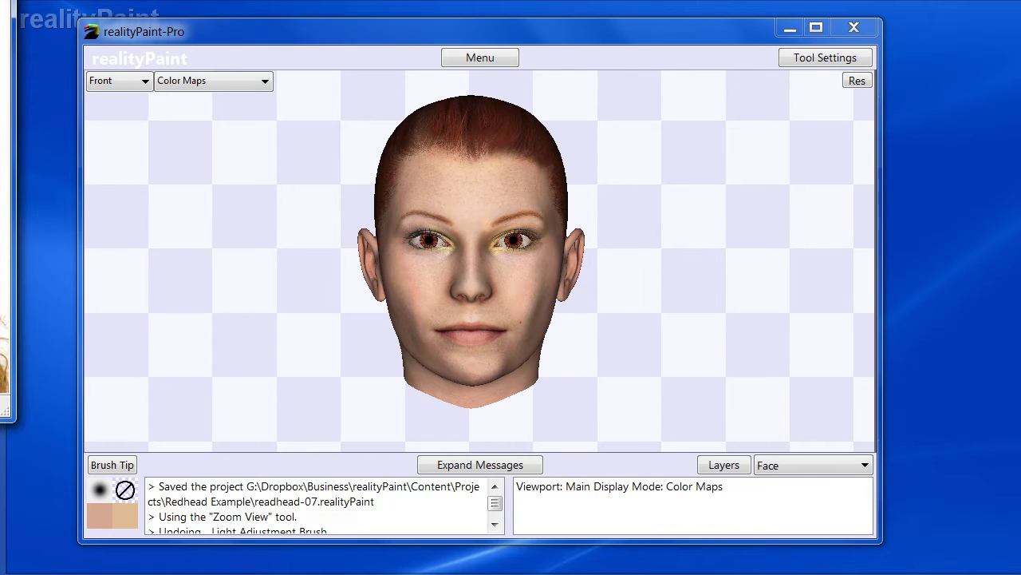
left_click_drag(0, 0, 306, 14)
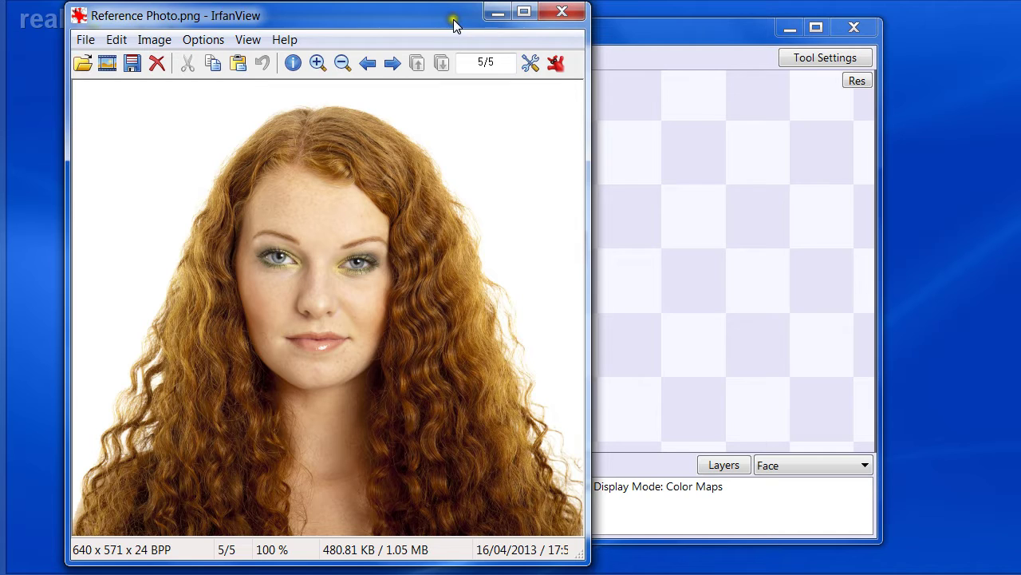
left_click(575, 8)
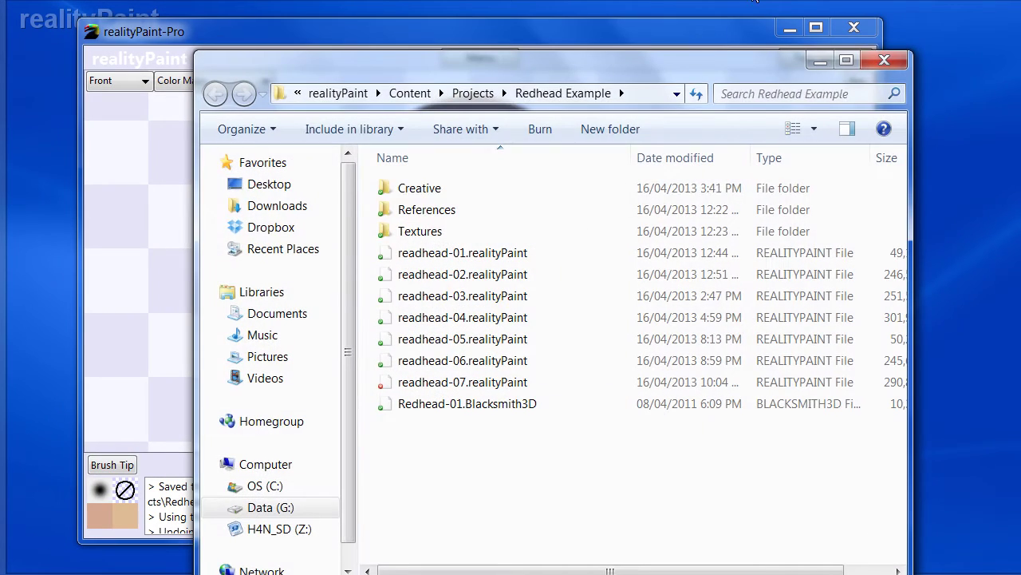
Step: Look through the project's Textures and References folders, viewing the full-size reference photo of the red-haired woman
double_click(410, 230)
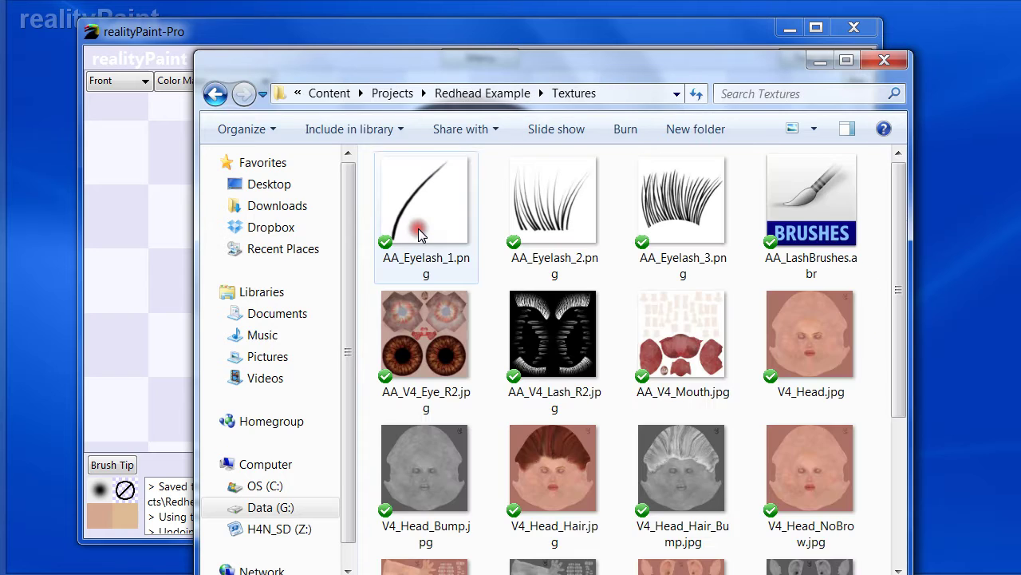
left_click(213, 94)
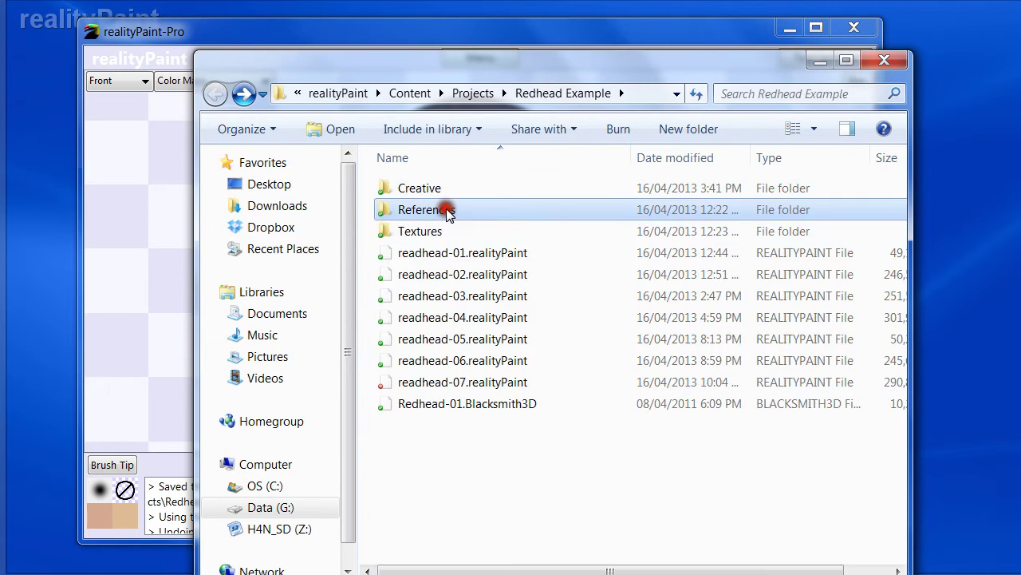
double_click(446, 213)
double_click(431, 199)
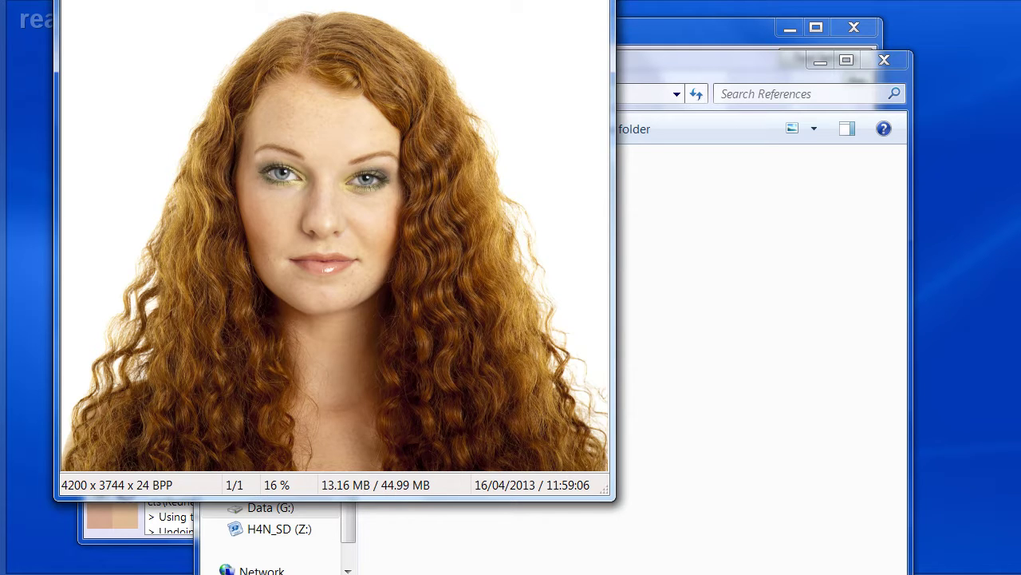
key("Escape")
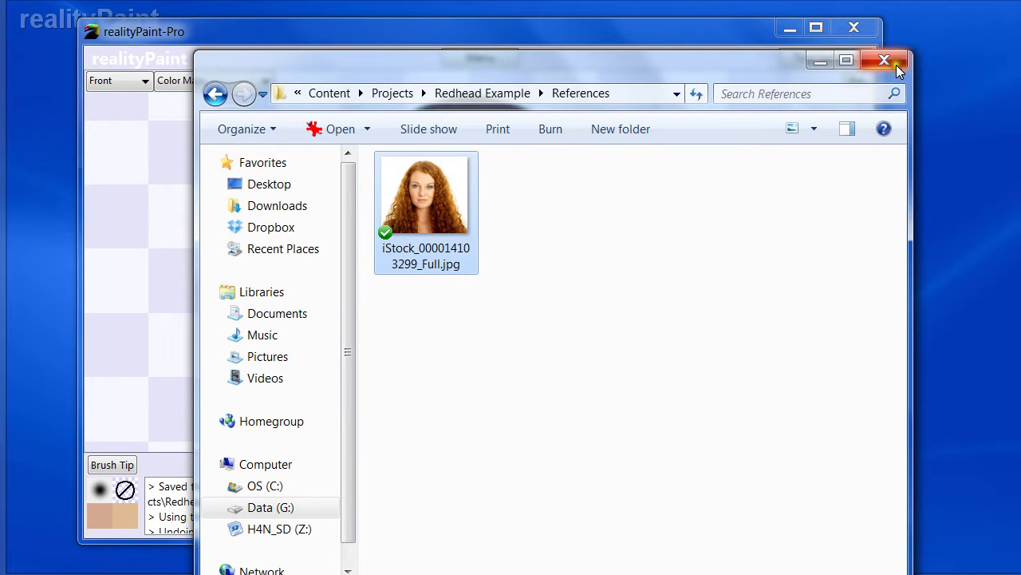
Step: Switch to realityPaint-Pro and inspect the iris of the character's right eye up close
left_click(751, 37)
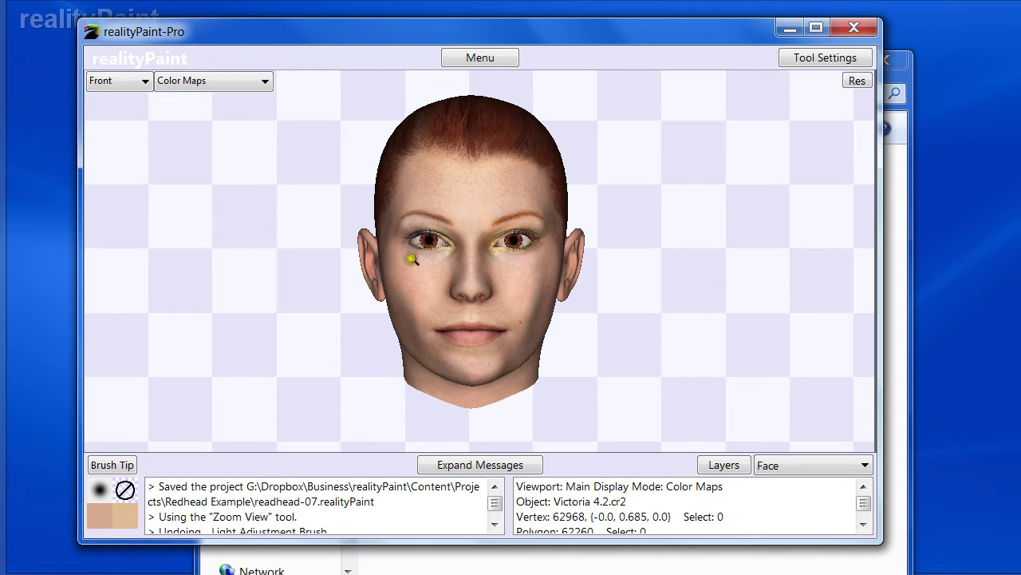
left_click(438, 243)
left_click(474, 257)
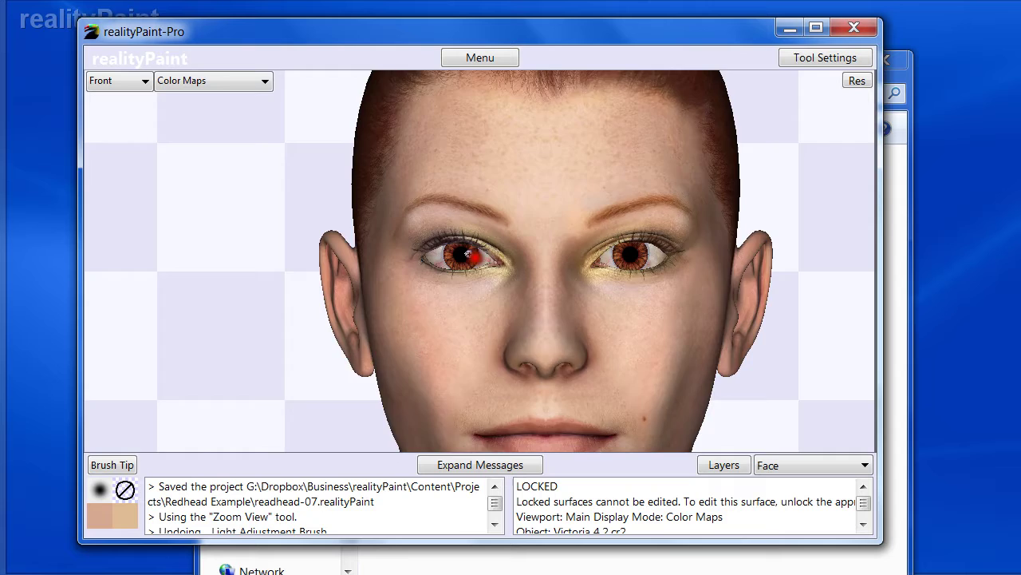
scroll(468, 254, "up", 3)
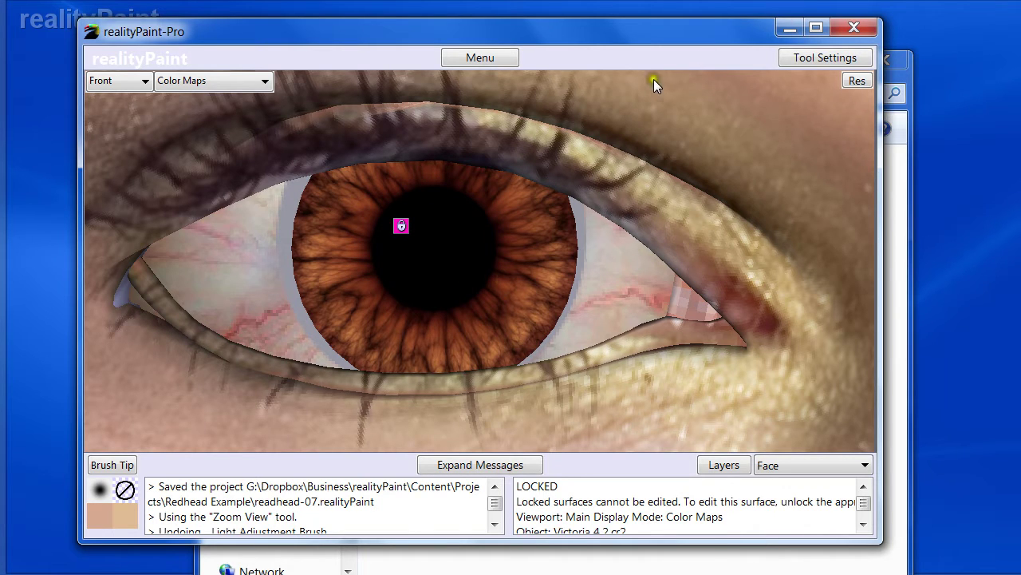
Step: Close the References folder window, switch to the web browser and examine the blue-eye preview of the RM RealEyes V4 Resource
left_click(908, 75)
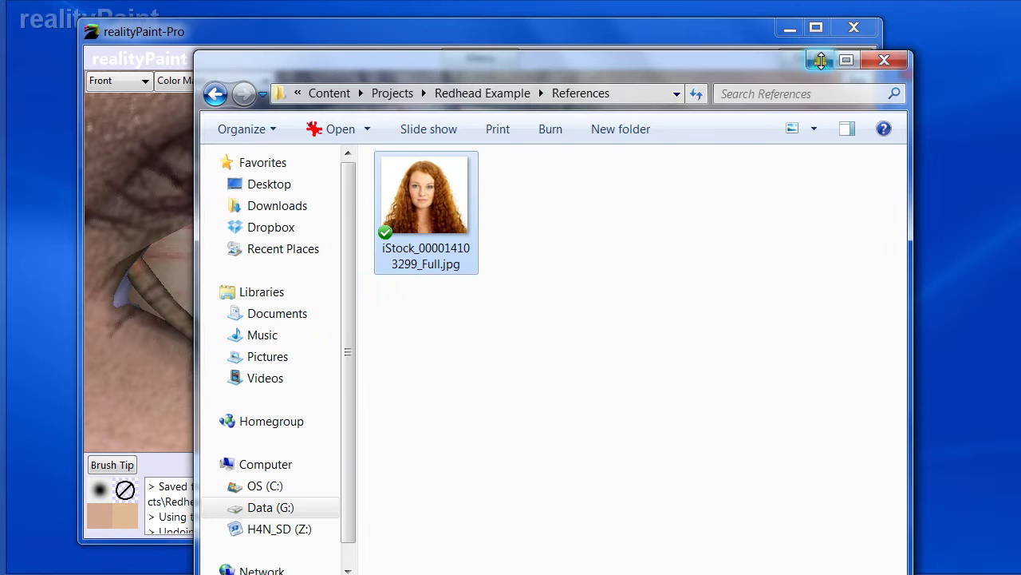
left_click(890, 60)
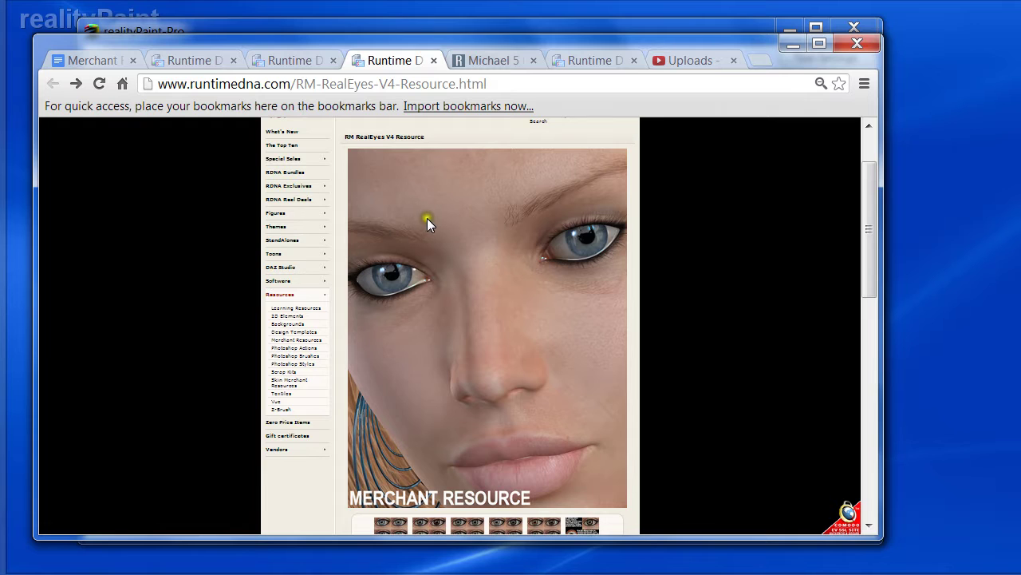
scroll(427, 218, "up", 2)
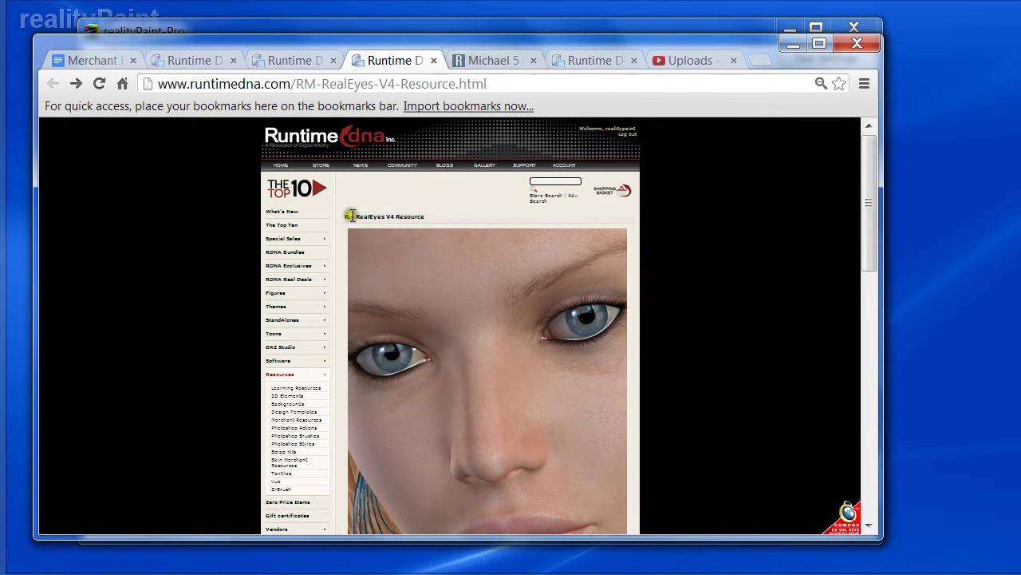
scroll(451, 220, "down", 3)
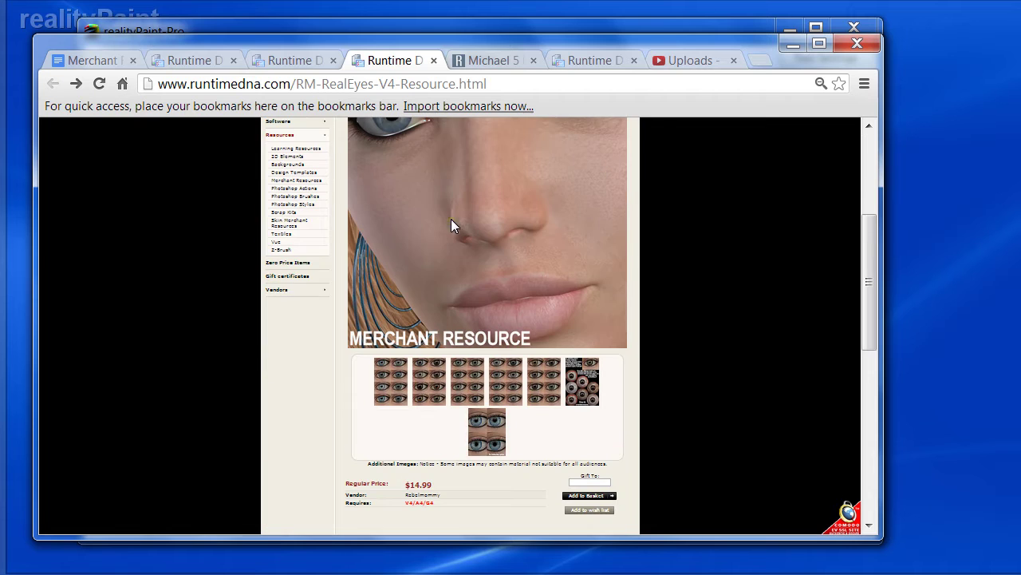
left_click(399, 376)
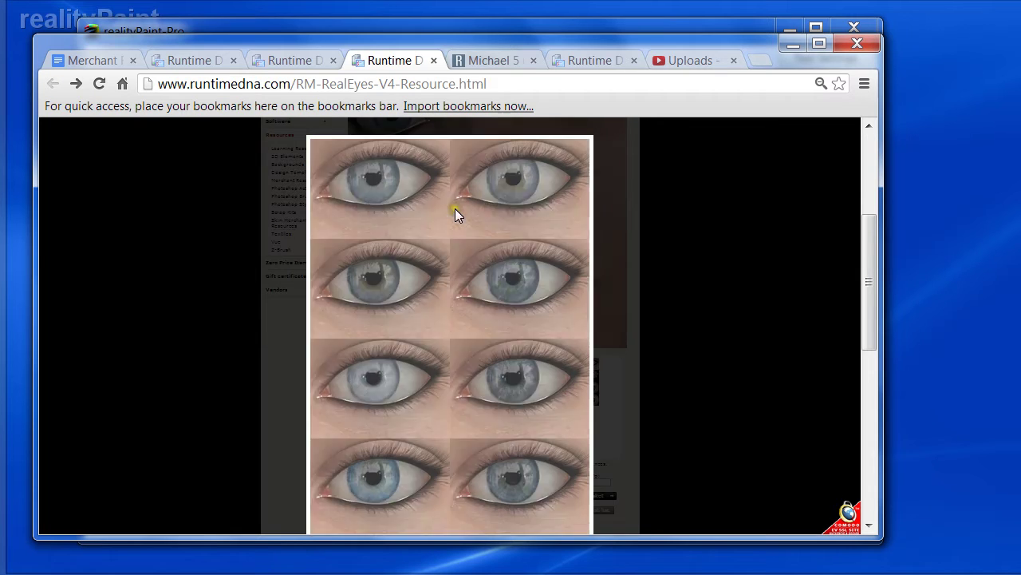
left_click(800, 44)
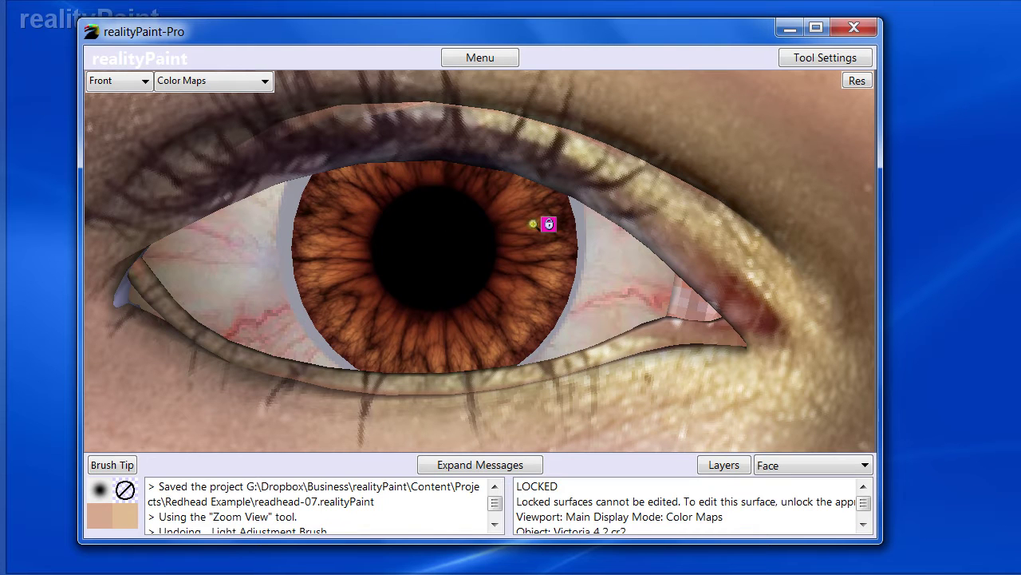
Step: Find RMREBlu7.jpg in the RMRealEyes textures folder and load it as the brush tile image in realityPaint-Pro
scroll(549, 223, "down", 2)
scroll(549, 224, "down", 3)
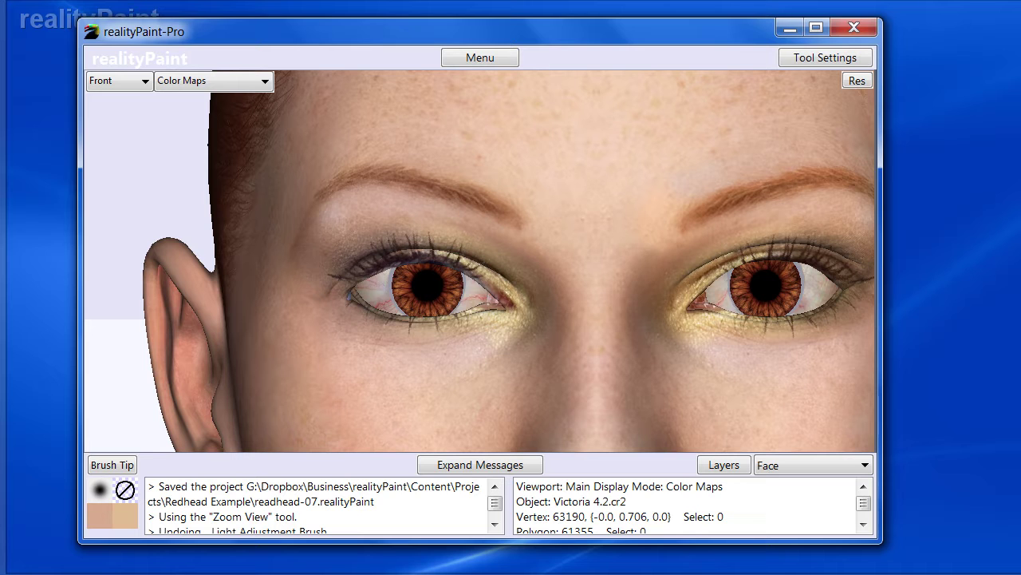
key("alt+Tab")
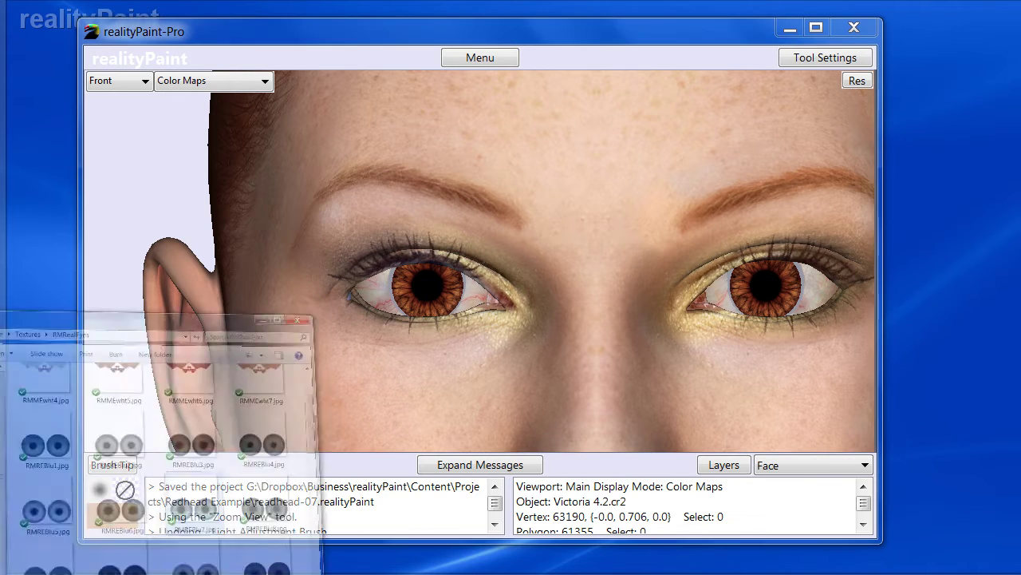
left_click_drag(437, 51, 379, 30)
left_click_drag(823, 194, 823, 204)
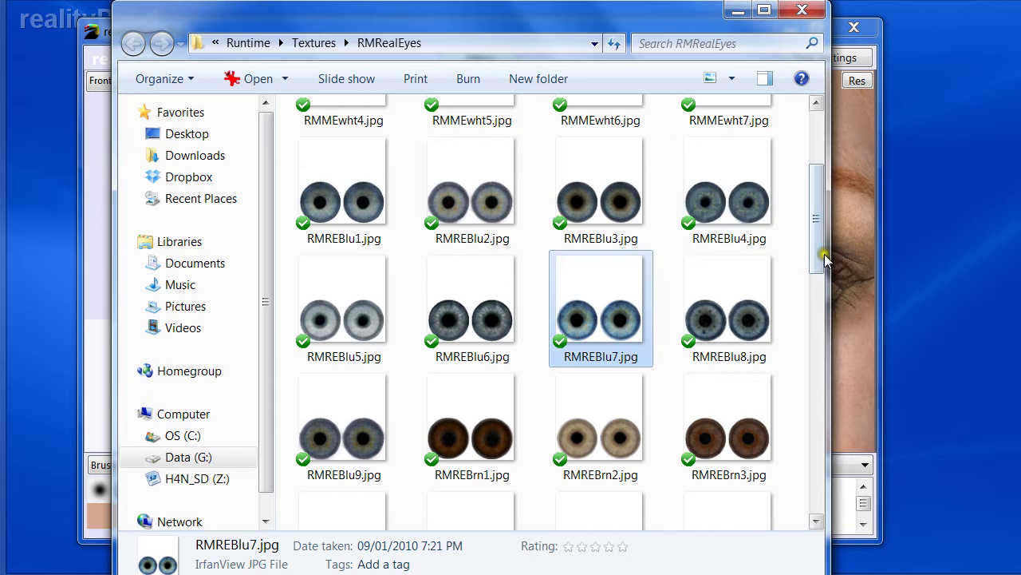
left_click_drag(826, 259, 798, 265)
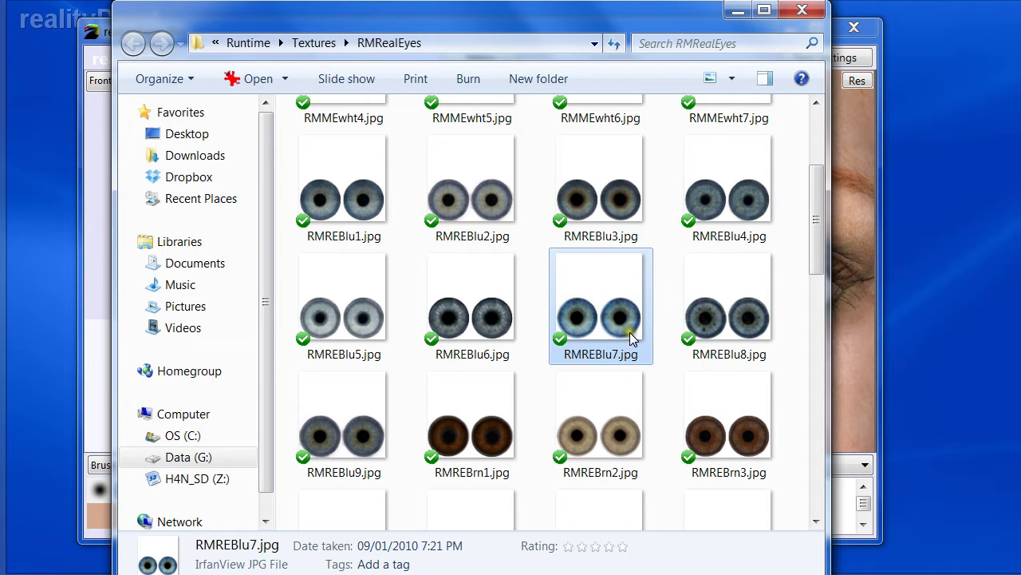
left_click_drag(600, 20, 0, 106)
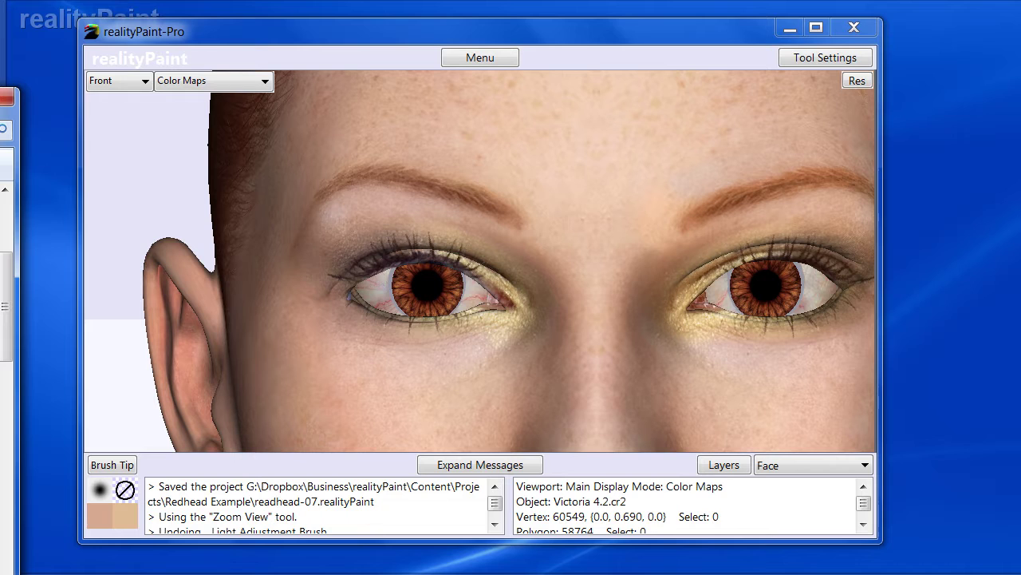
left_click(124, 493)
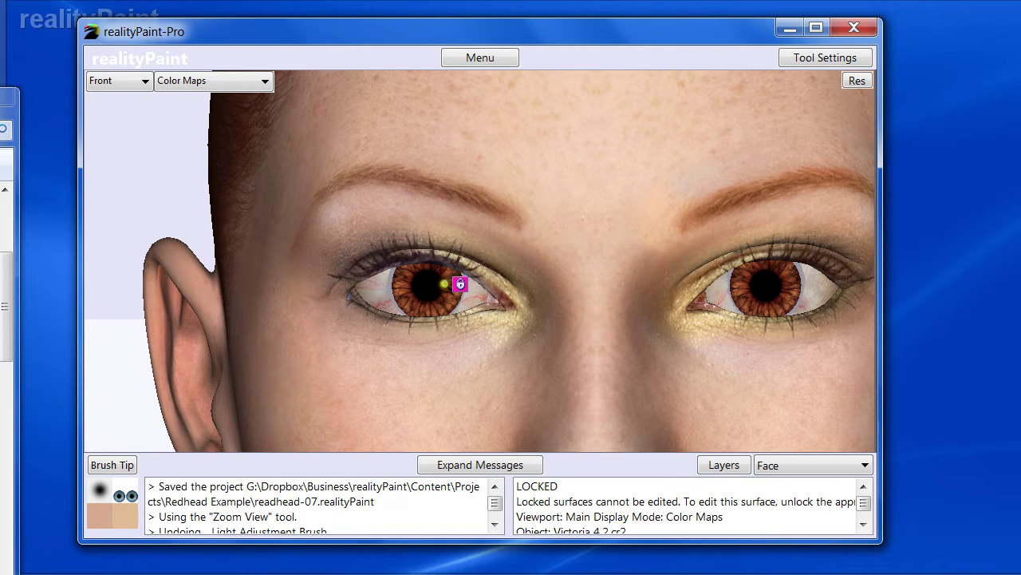
Step: Unlock the Inner Face Geometry display group by setting its state to Visible
key("space")
left_click(198, 204)
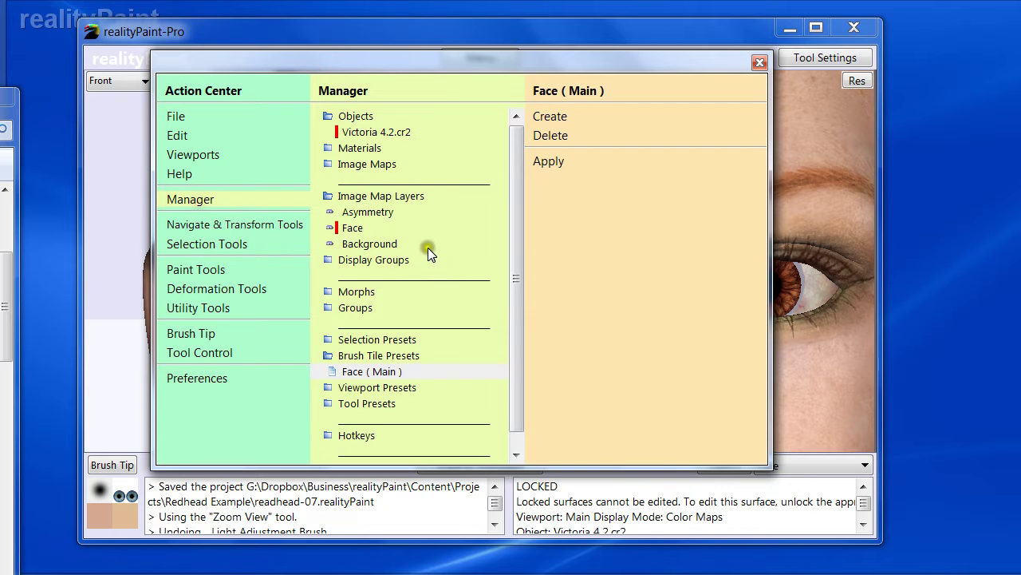
left_click_drag(515, 285, 502, 385)
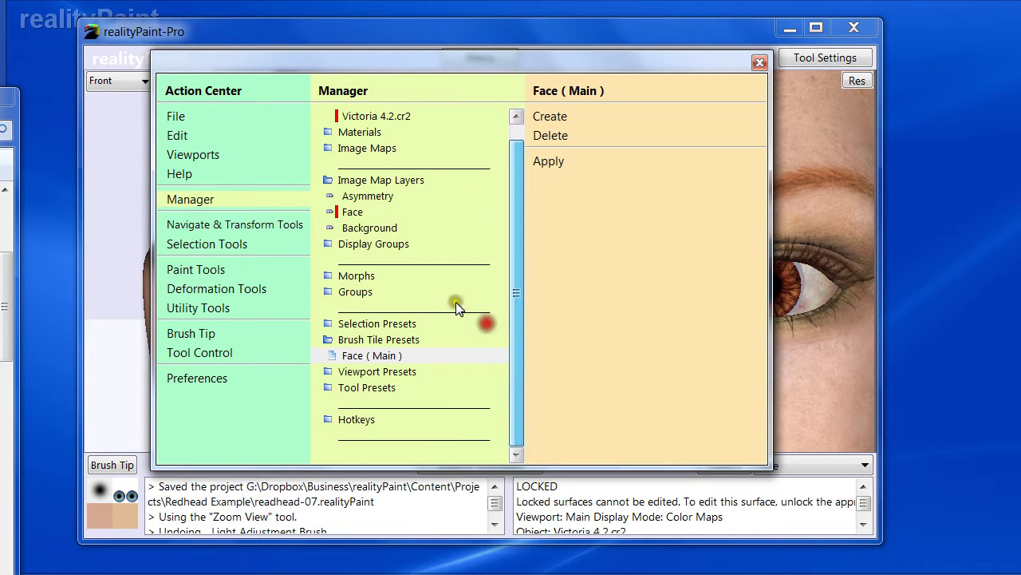
left_click(381, 244)
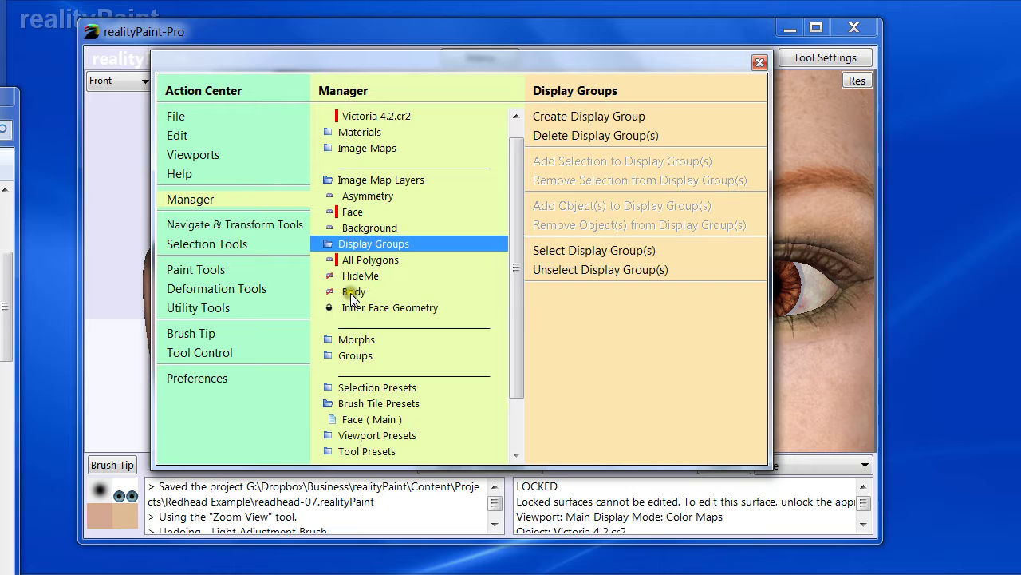
left_click(345, 308)
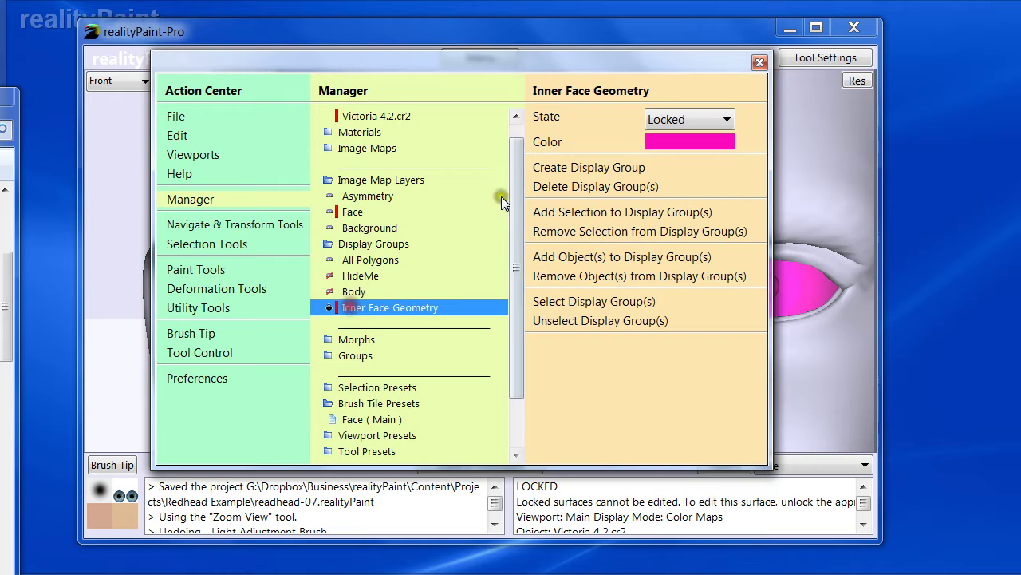
left_click(665, 113)
left_click(686, 142)
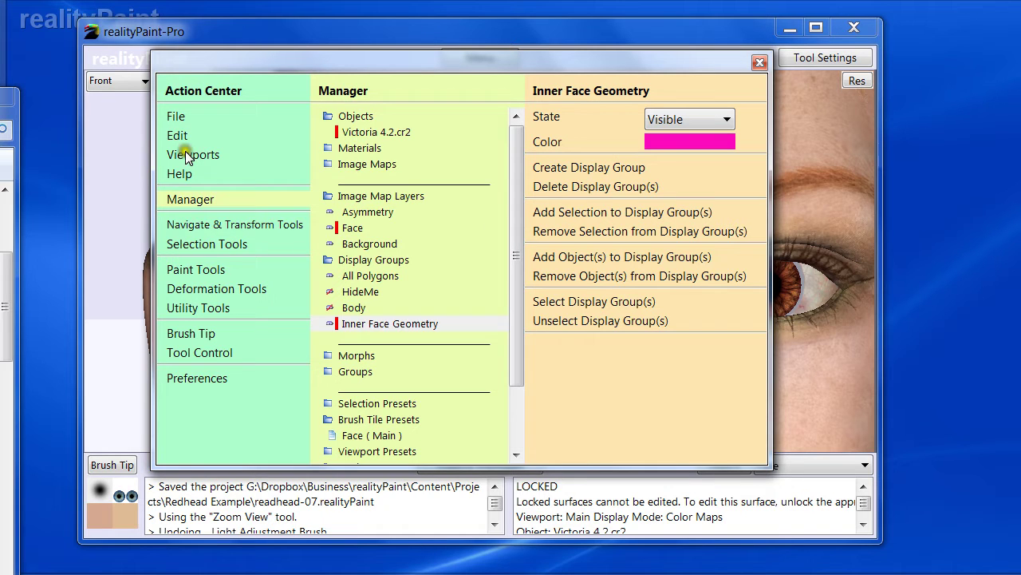
Step: Select both eyes of the head, rEye and lEye, using the Picker with its type set to Group
left_click(195, 244)
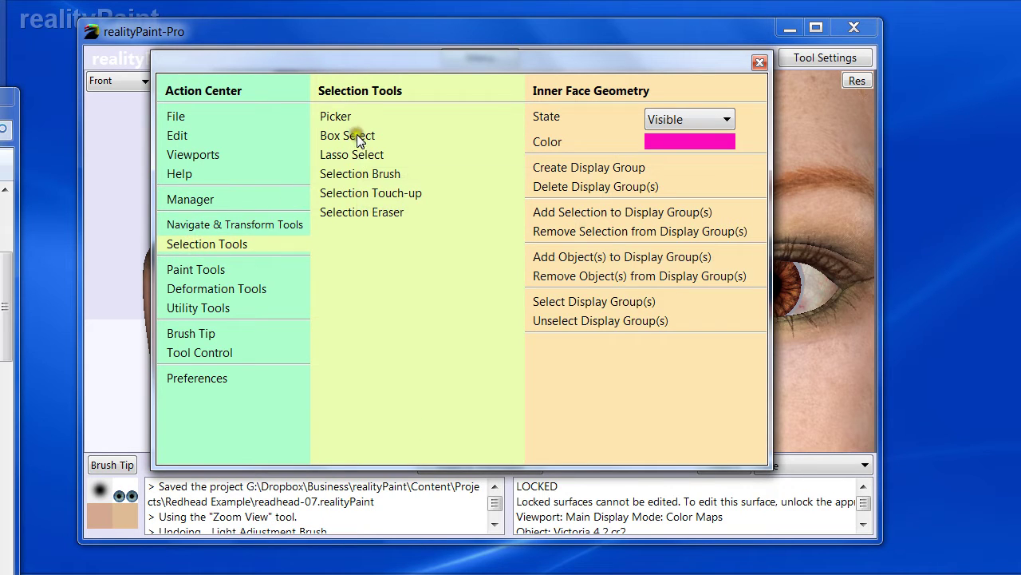
left_click(352, 118)
left_click(670, 120)
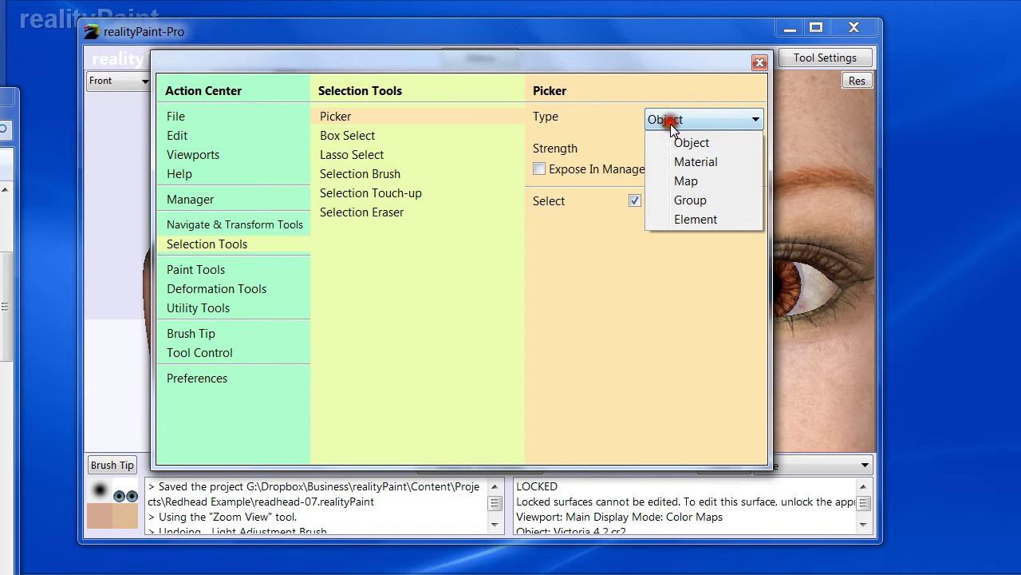
left_click(685, 201)
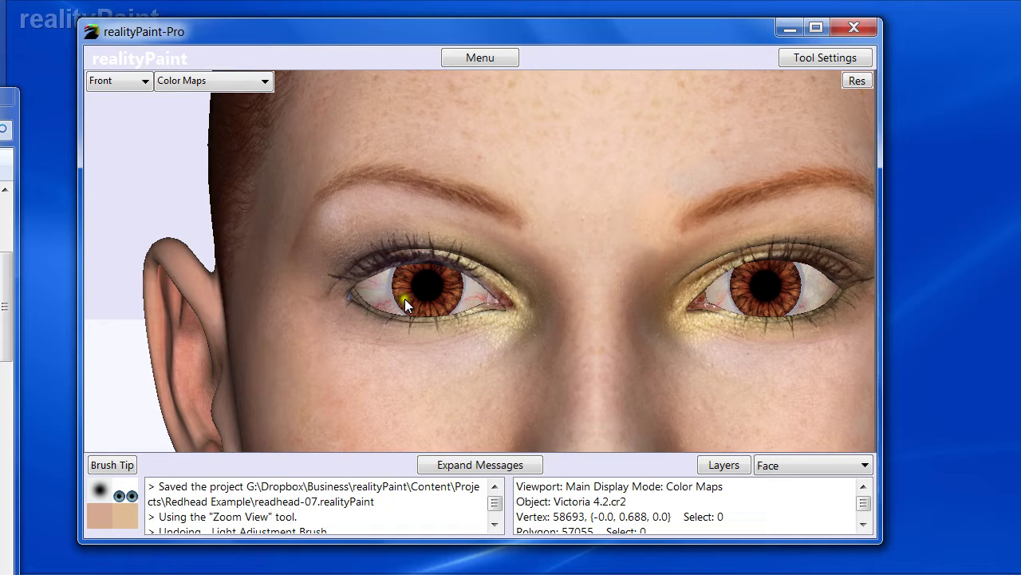
left_click(405, 298)
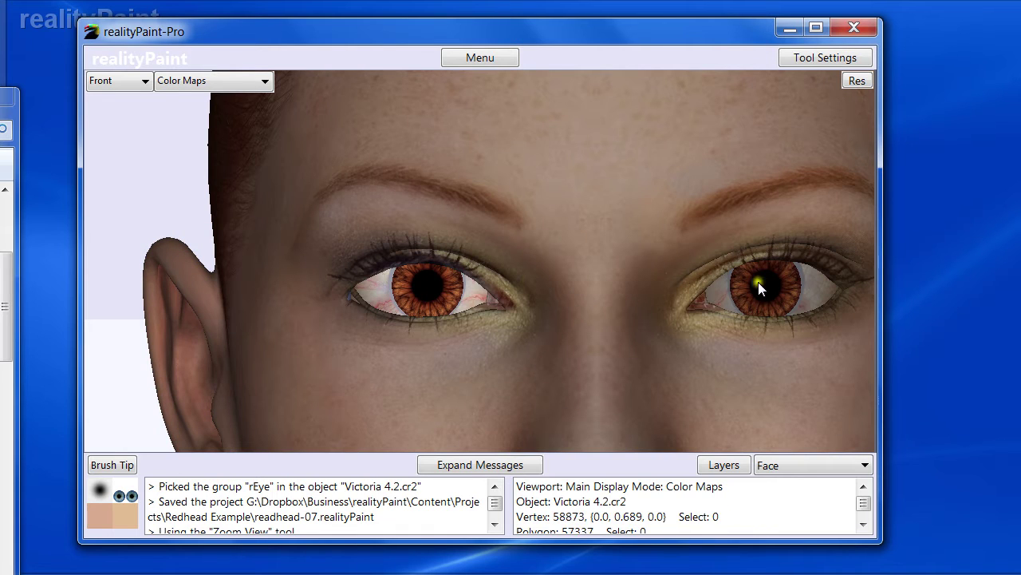
left_click(780, 284)
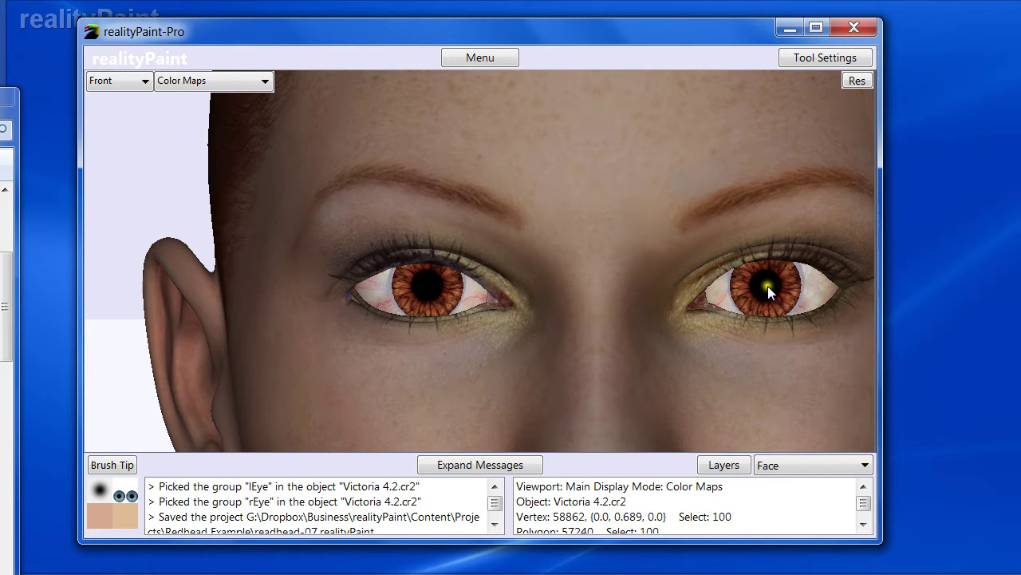
Step: Invert the selection and hide the selected surface so only both eyeballs remain displayed
key("space")
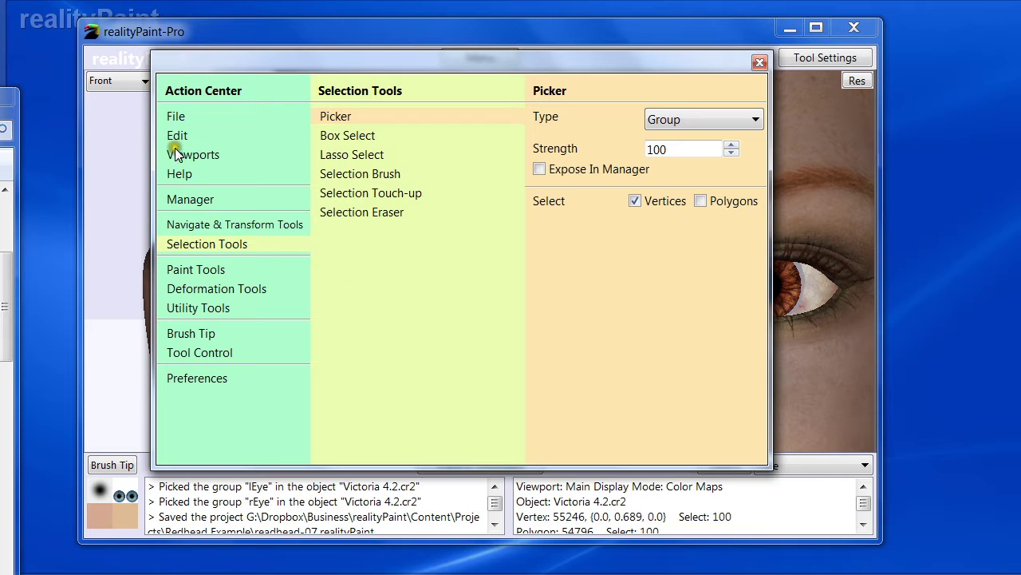
left_click(183, 140)
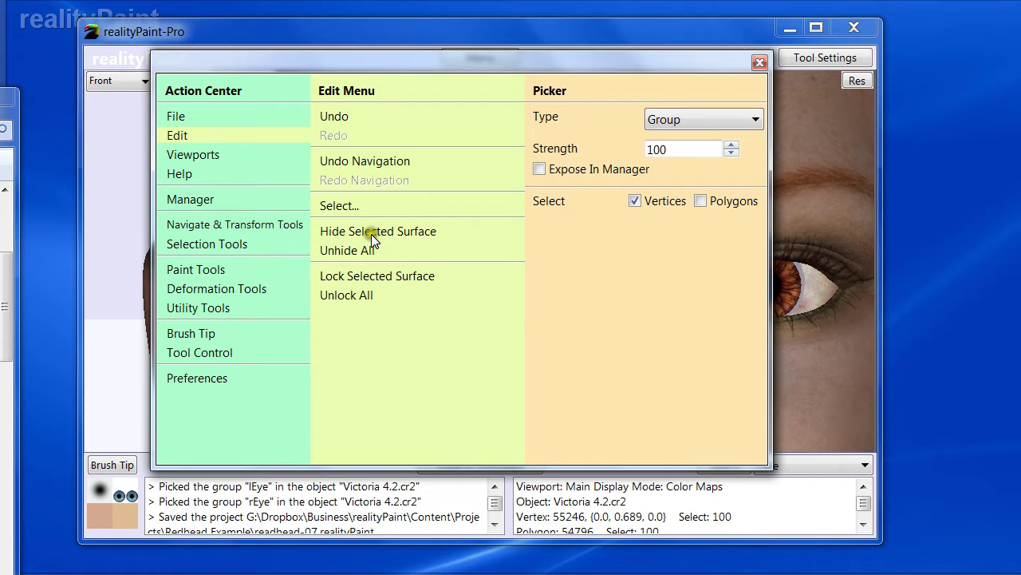
left_click(345, 206)
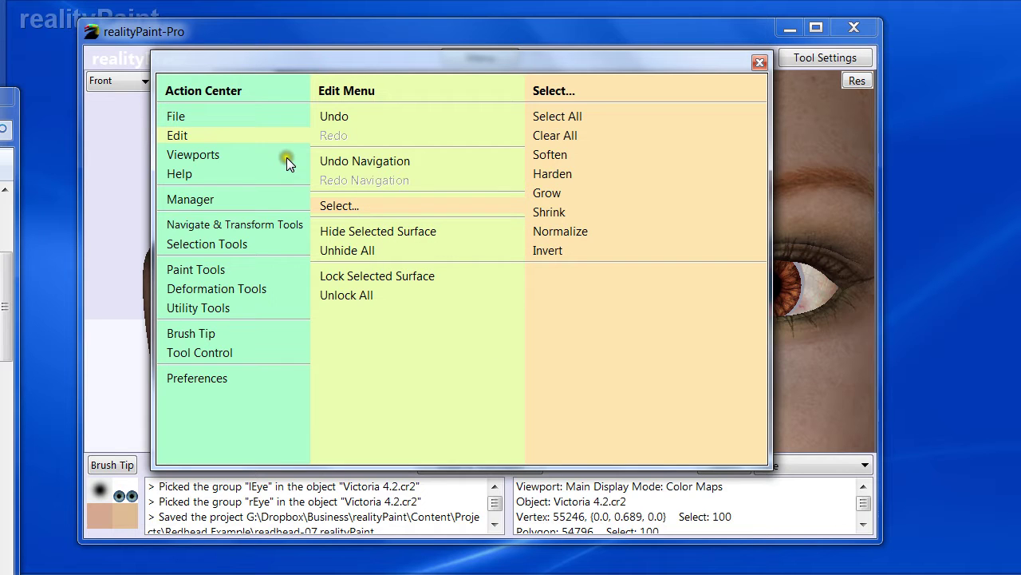
left_click(542, 250)
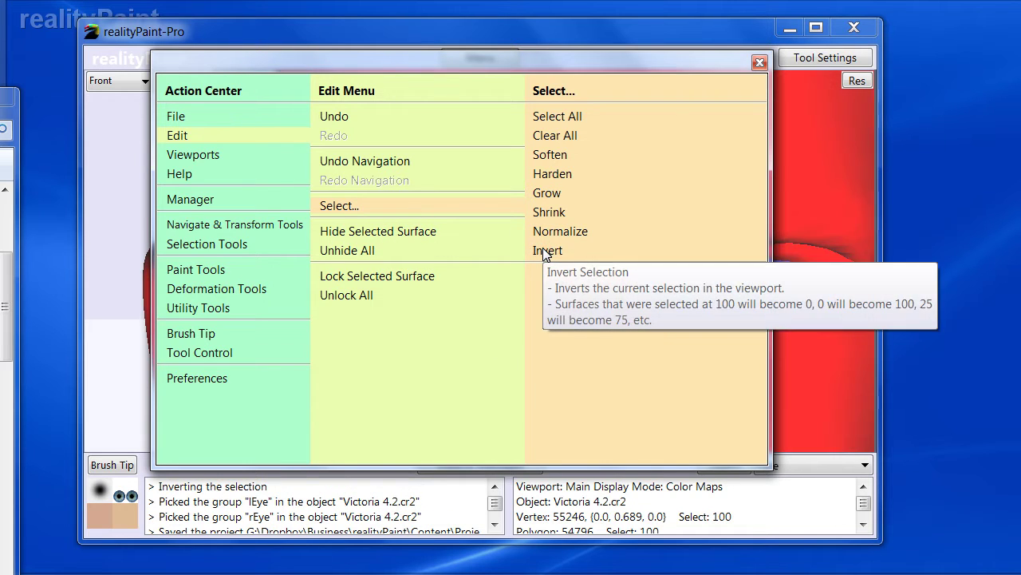
left_click(360, 233)
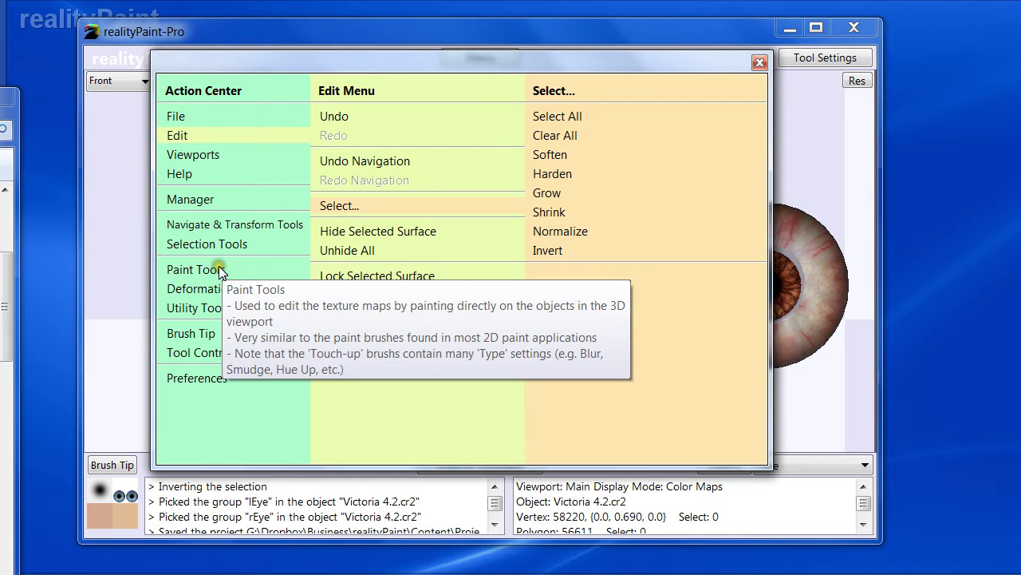
key("Escape")
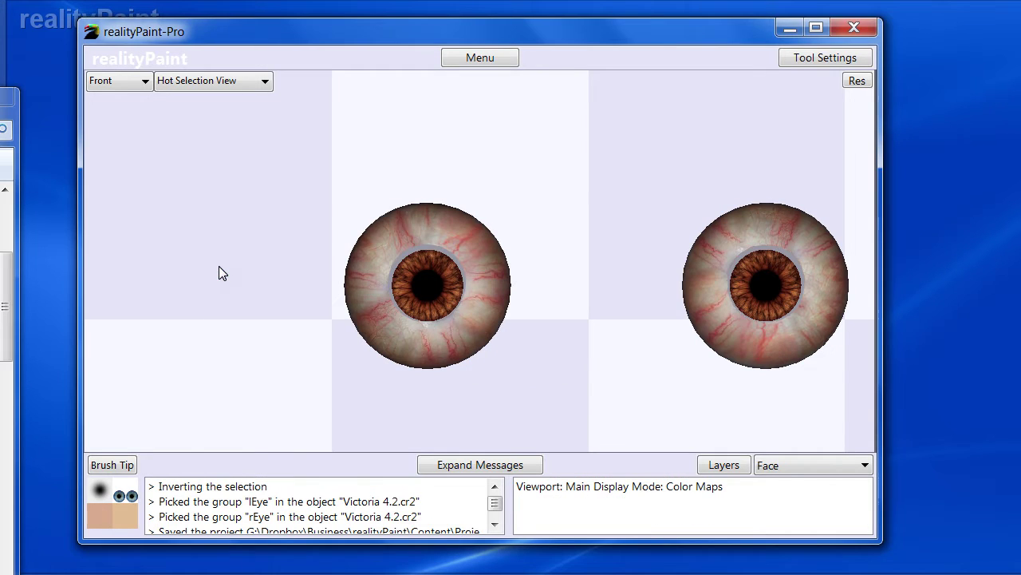
Step: Switch the viewport to Brush Tile View and activate the Brush Tile Setup tool
key("v")
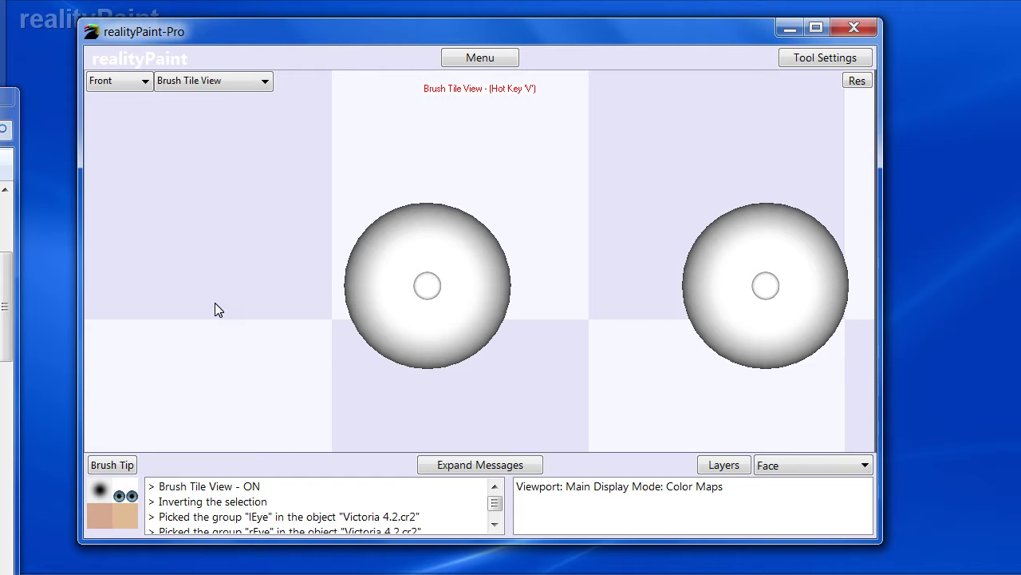
right_click(214, 303)
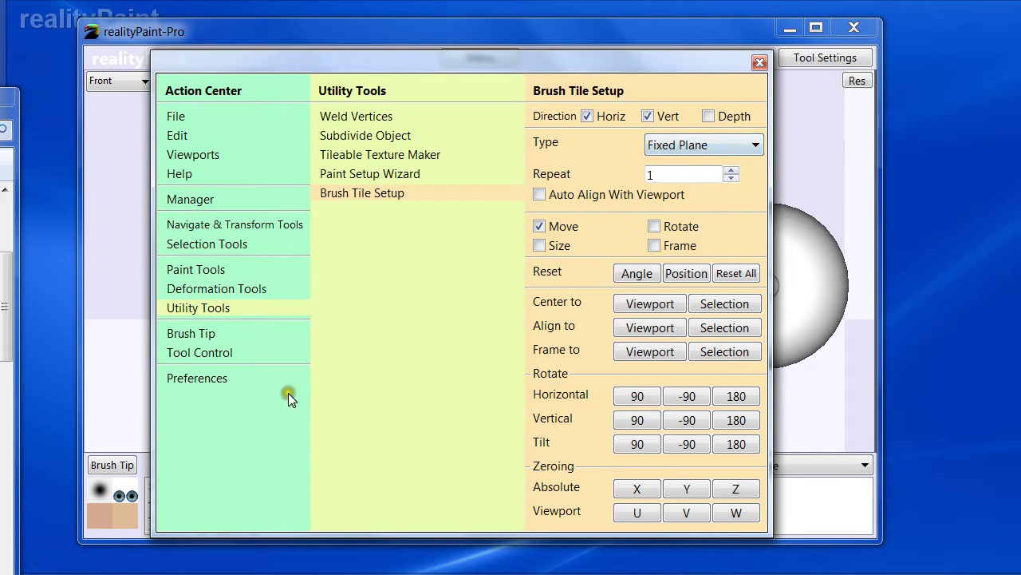
key("Escape")
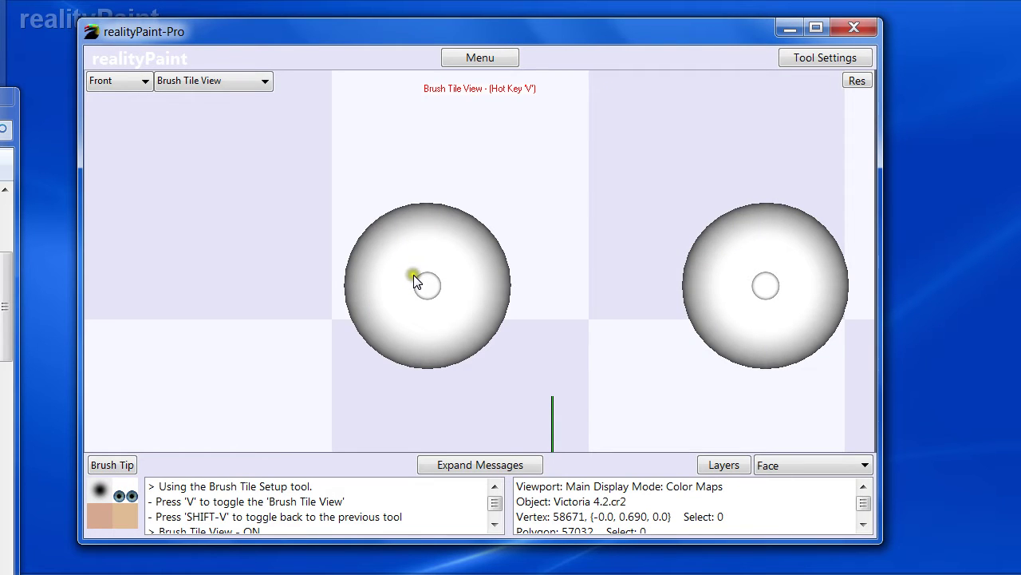
Step: Turn on the wireframe overlay for the eyeballs and check it in the viewport's shading options
key("w")
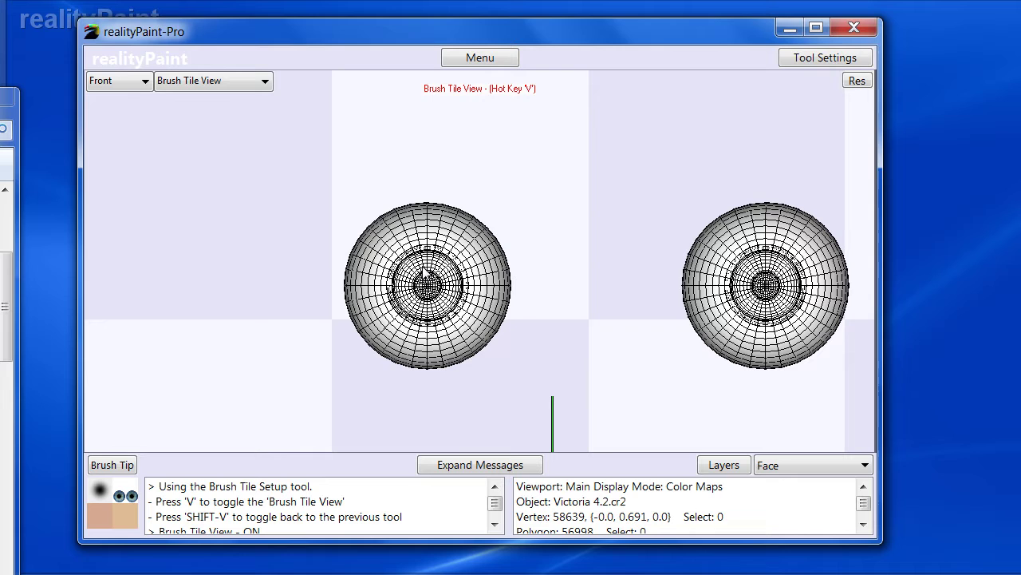
key("space")
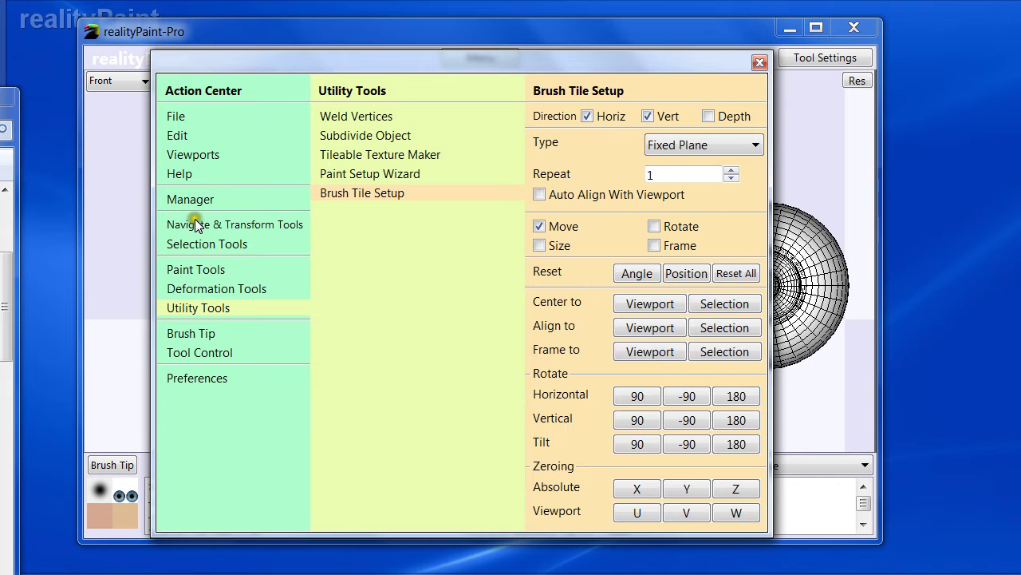
mouse_move(206, 160)
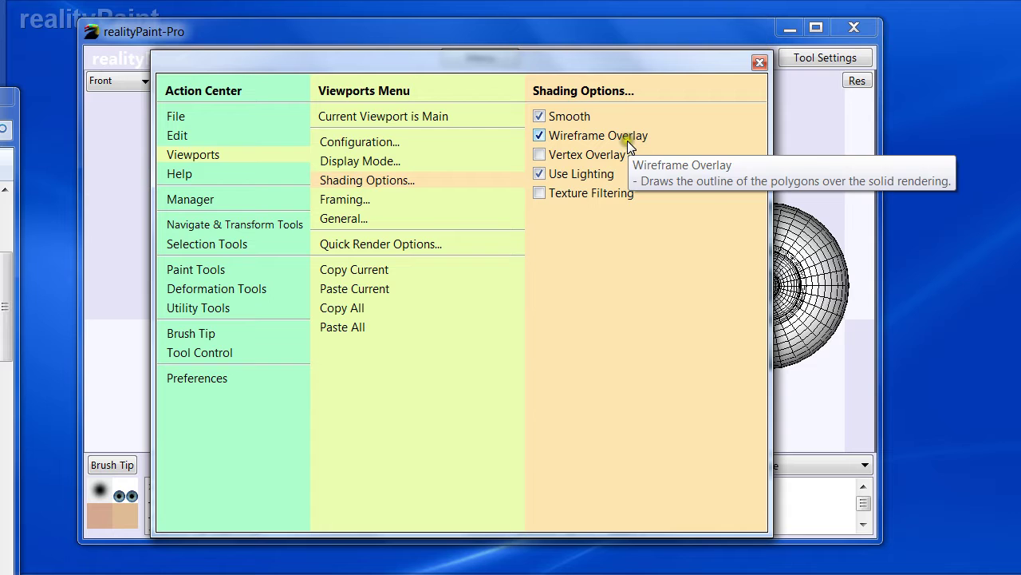
key("w")
key("w")
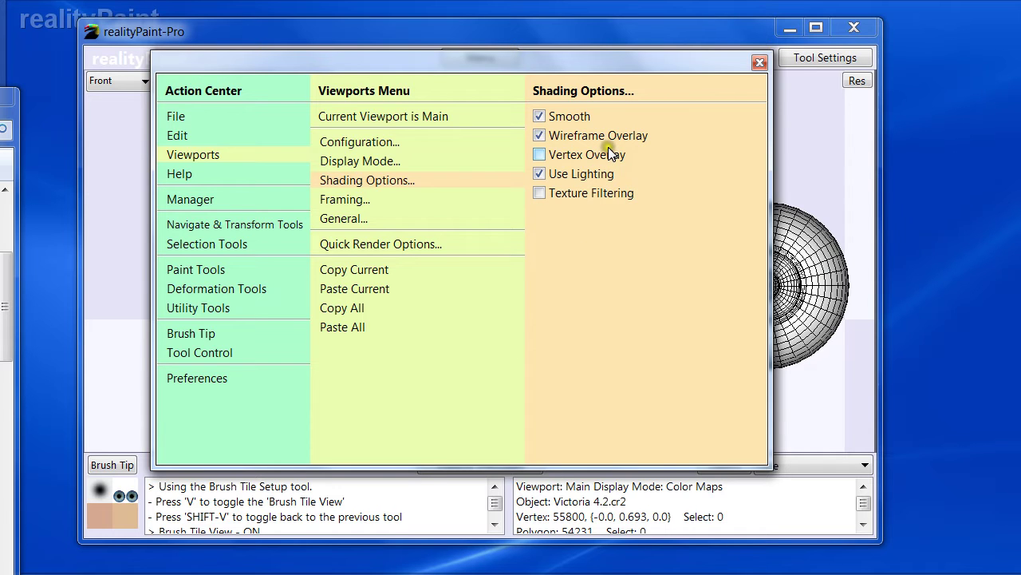
key("Escape")
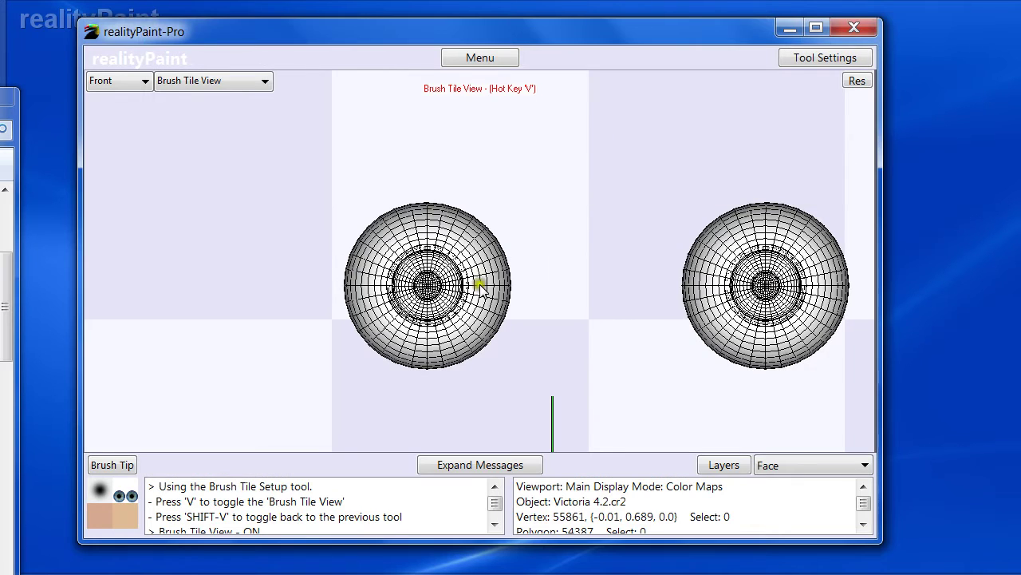
Step: Set Brush Tile Setup to Frame and draw a roughly square tile frame around the character's right eye
right_click(421, 247)
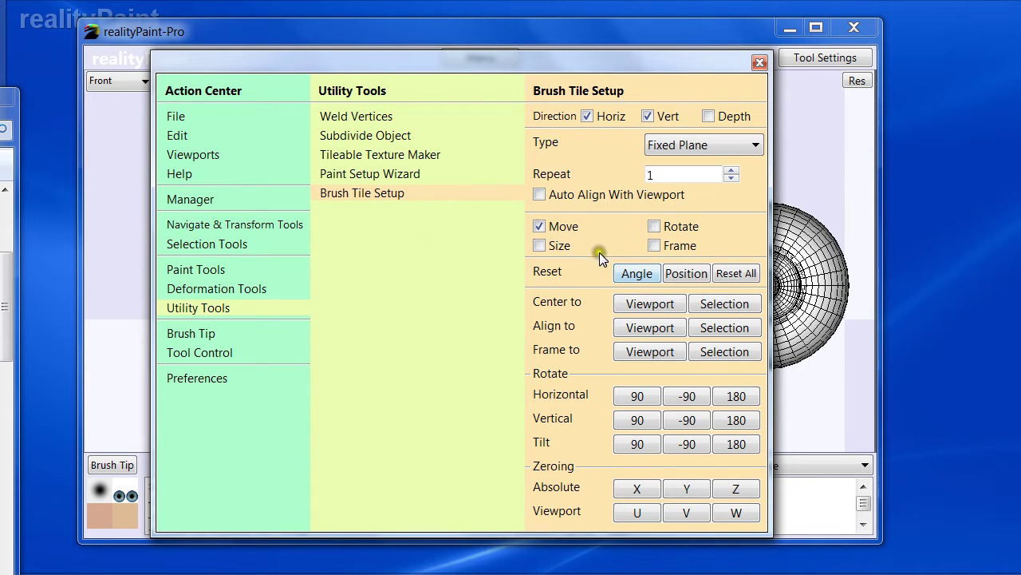
right_click(653, 245)
mouse_move(299, 148)
left_mouse_down()
mouse_move(592, 414)
mouse_move(588, 431)
mouse_move(556, 445)
left_mouse_up()
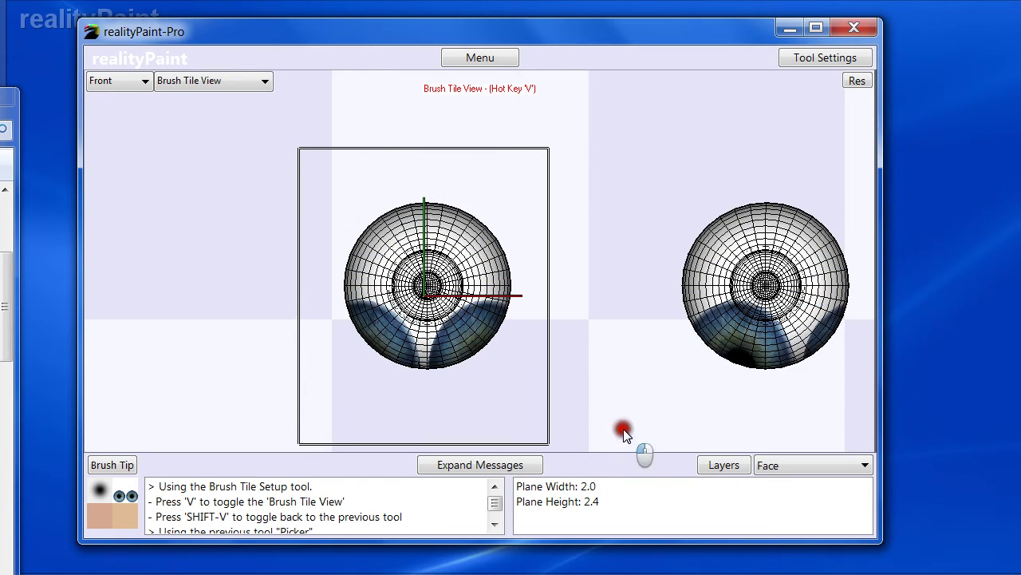
left_click_drag(624, 433, 623, 433)
mouse_move(248, 139)
left_mouse_down()
mouse_move(540, 336)
mouse_move(588, 452)
mouse_move(565, 454)
left_mouse_up()
Step: Switch Brush Tile Setup to Move and position the tile so a blue iris sits centred on the character's right eye
right_click(565, 454)
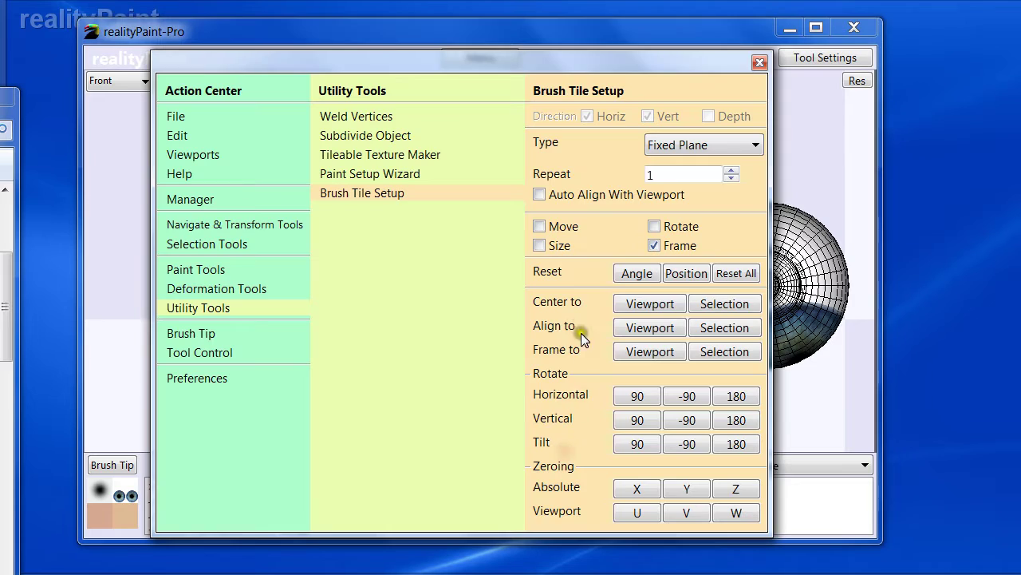
left_click(474, 269)
mouse_move(362, 338)
left_mouse_down()
mouse_move(451, 274)
mouse_move(464, 242)
left_mouse_up()
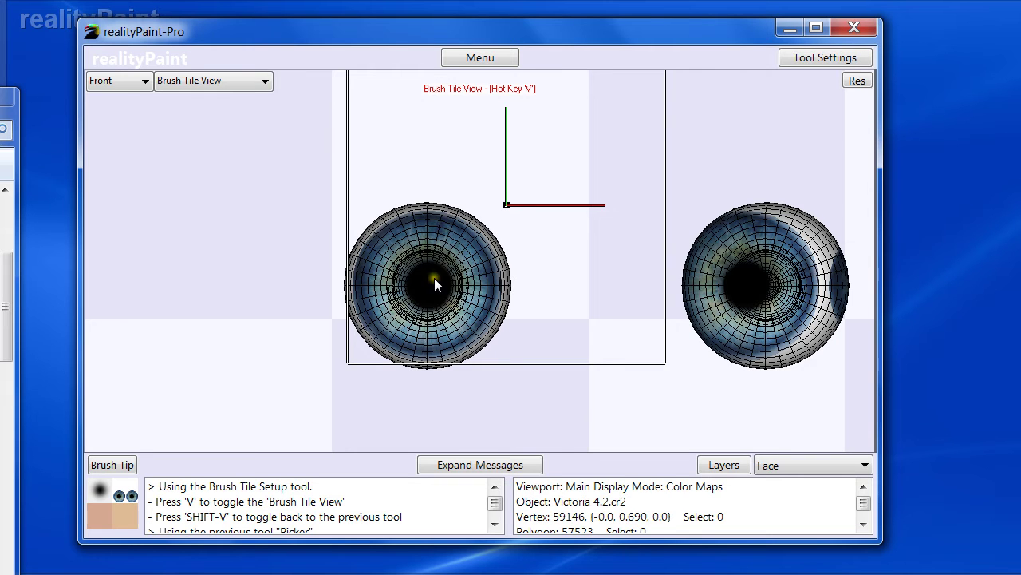
Step: Scale the brush tile down with Size, then use Move to centre the smaller blue iris on the right eye's pupil mesh
right_click(435, 284)
left_click(527, 266)
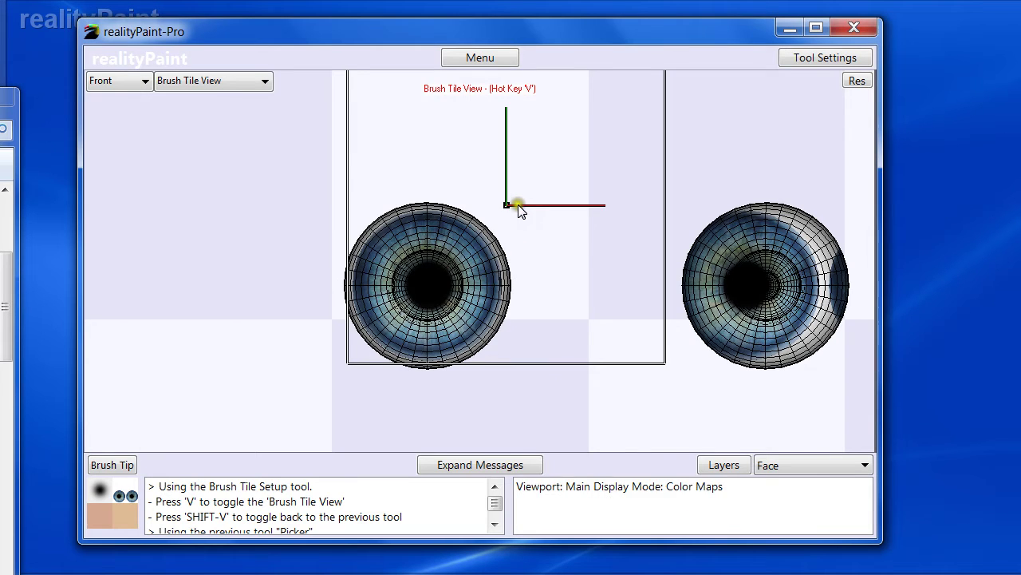
mouse_move(518, 209)
left_mouse_down()
mouse_move(522, 251)
mouse_move(455, 264)
mouse_move(477, 287)
left_mouse_up()
right_click(532, 256)
left_click(565, 230)
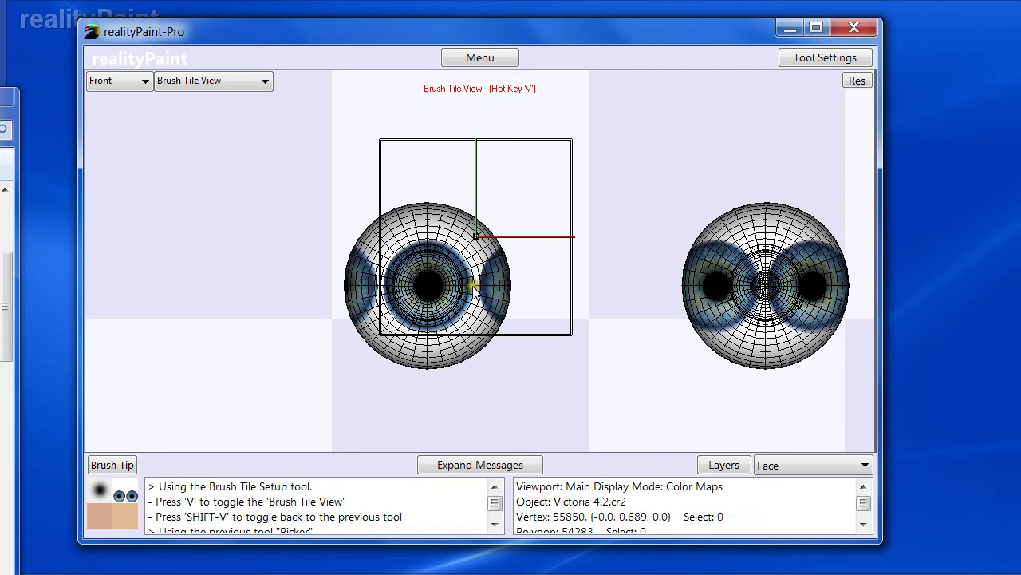
Step: Fine-tune the brush tile's size and position in a close-up so the blue iris fits the right eye's iris mesh
key("z")
left_click(432, 285)
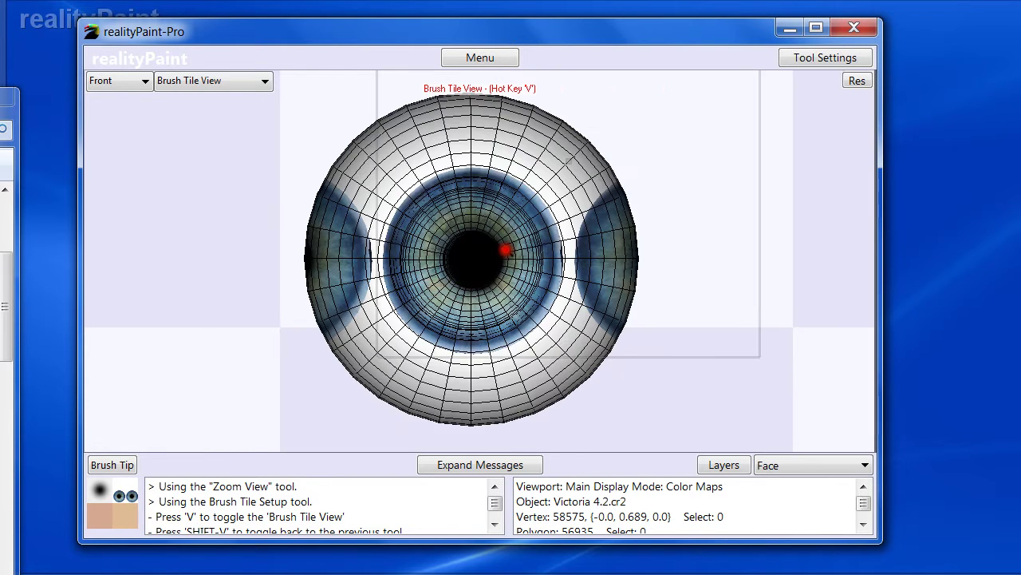
left_click(506, 250)
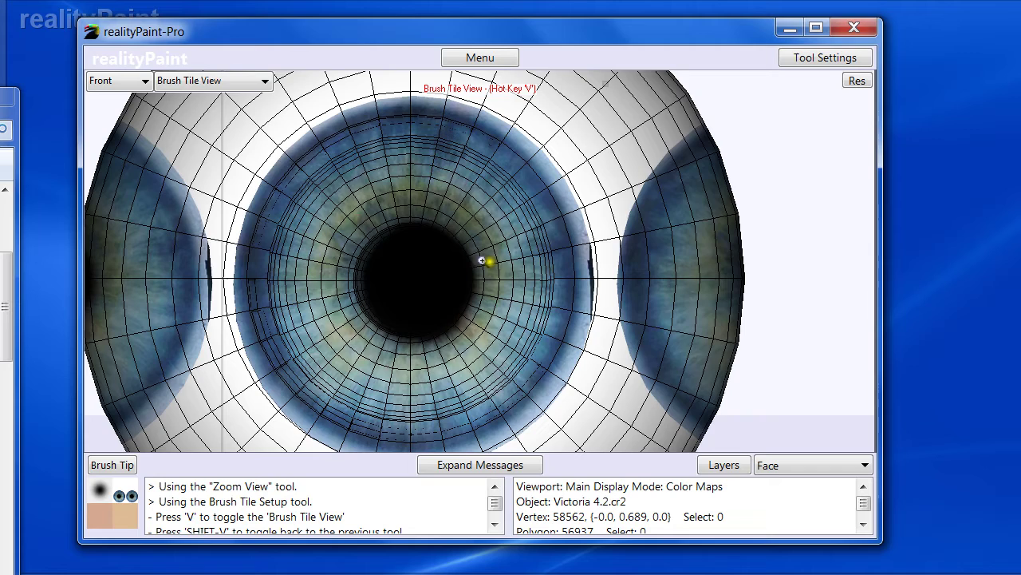
key("space")
key("v")
right_click(329, 254)
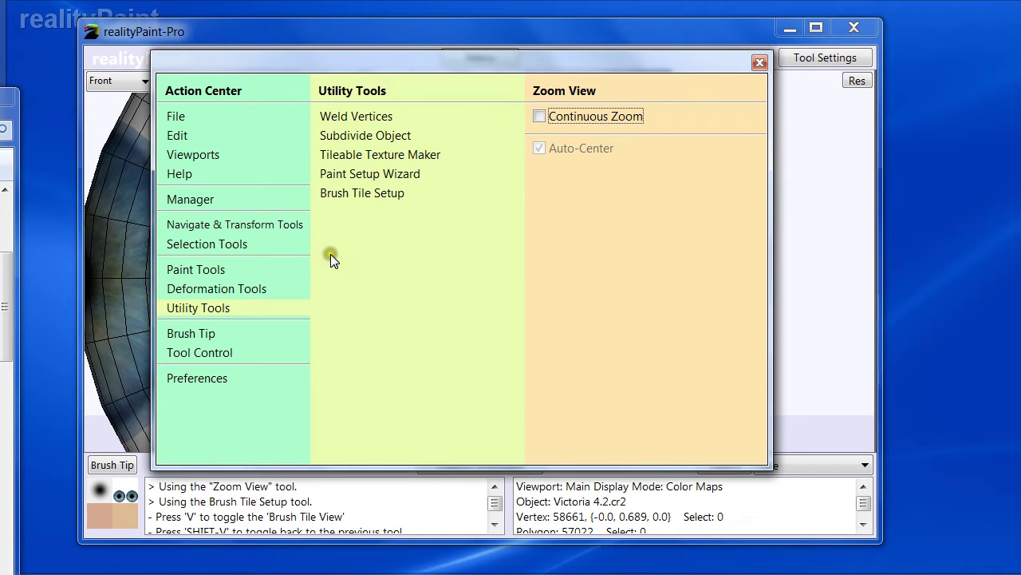
key("shift+v")
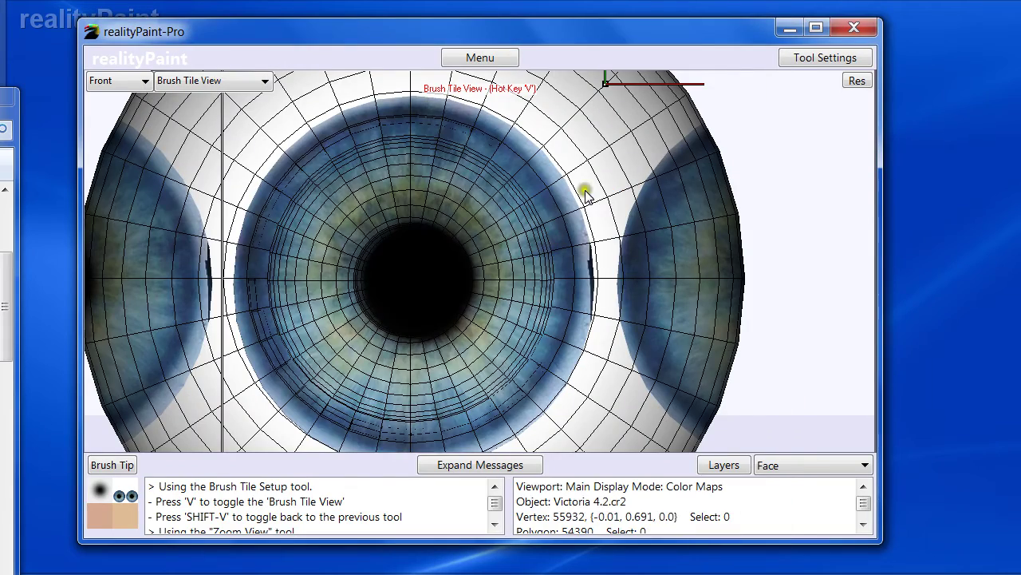
mouse_move(583, 192)
left_mouse_down()
mouse_move(536, 227)
mouse_move(537, 241)
mouse_move(494, 239)
mouse_move(486, 250)
left_mouse_up()
right_click(538, 241)
left_click(538, 226)
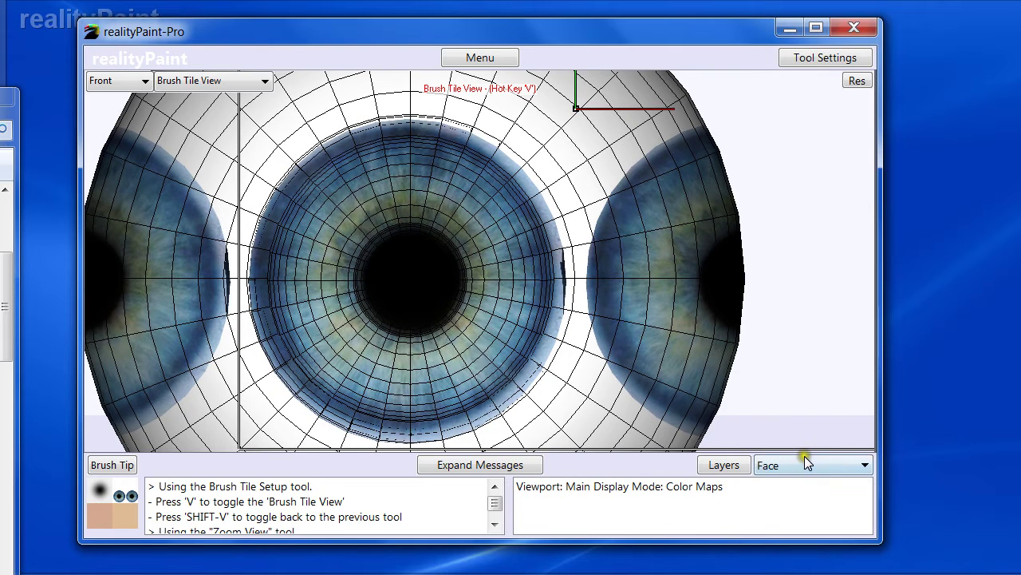
mouse_move(528, 311)
left_mouse_down()
mouse_move(516, 304)
mouse_move(524, 310)
left_mouse_up()
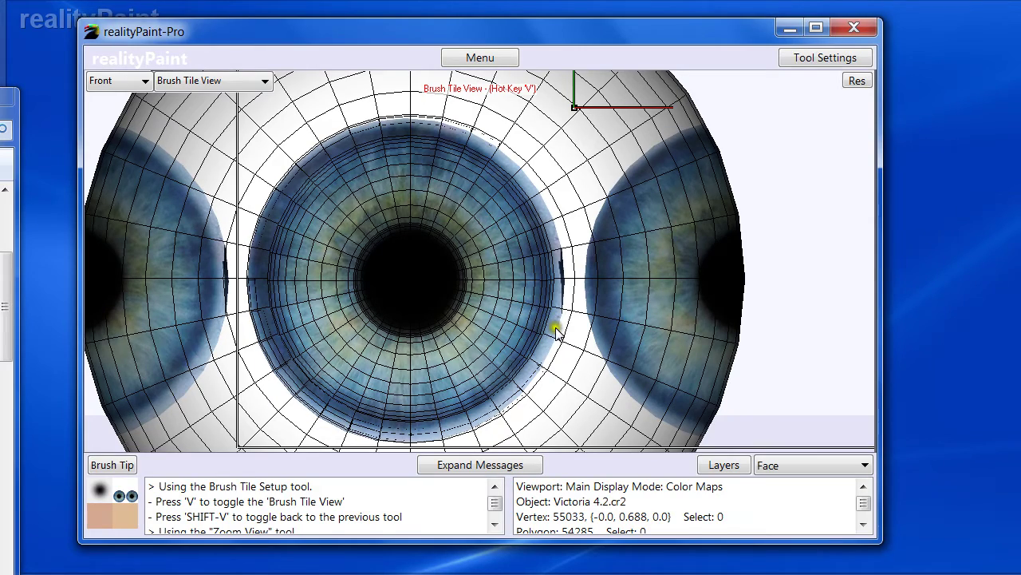
Step: Compare the blue iris tile's alignment with the brown iris by alternating between Brush Tile View and Color Maps
key("v")
key("v")
key("v")
key("v")
key("v")
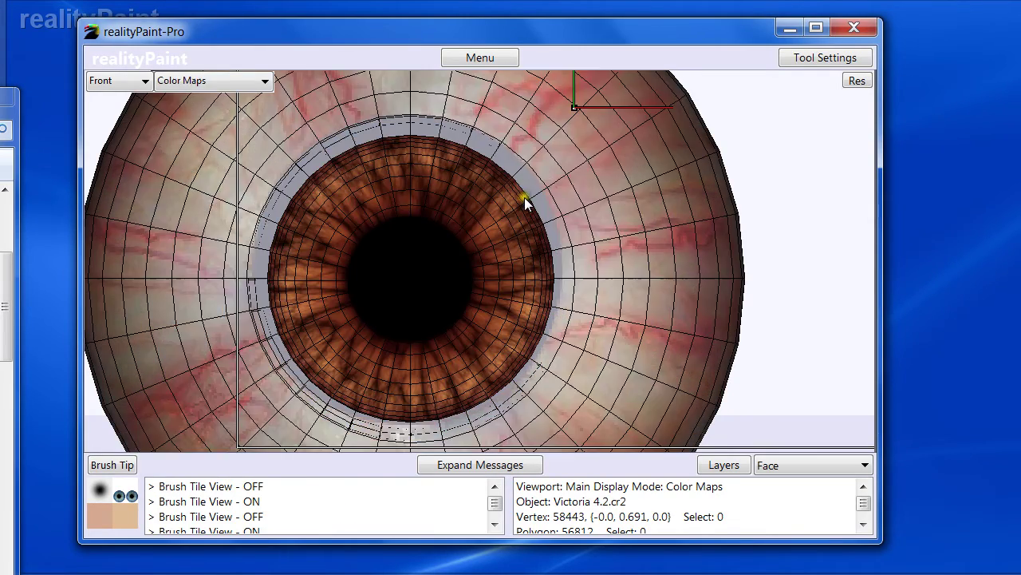
key("v")
key("v")
key("v")
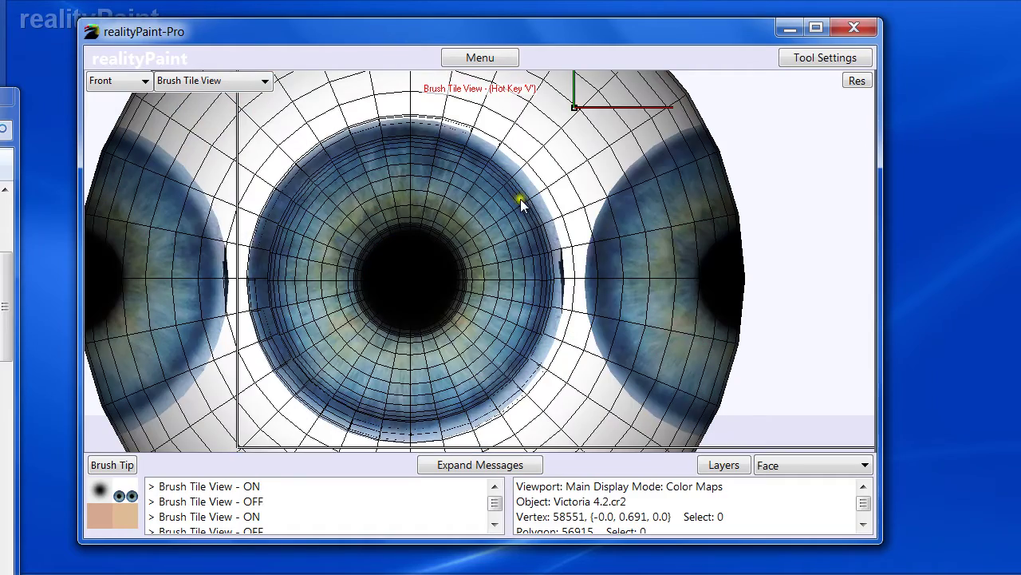
key("v")
key("v")
key("v")
key("v")
key("v")
key("v")
key("v")
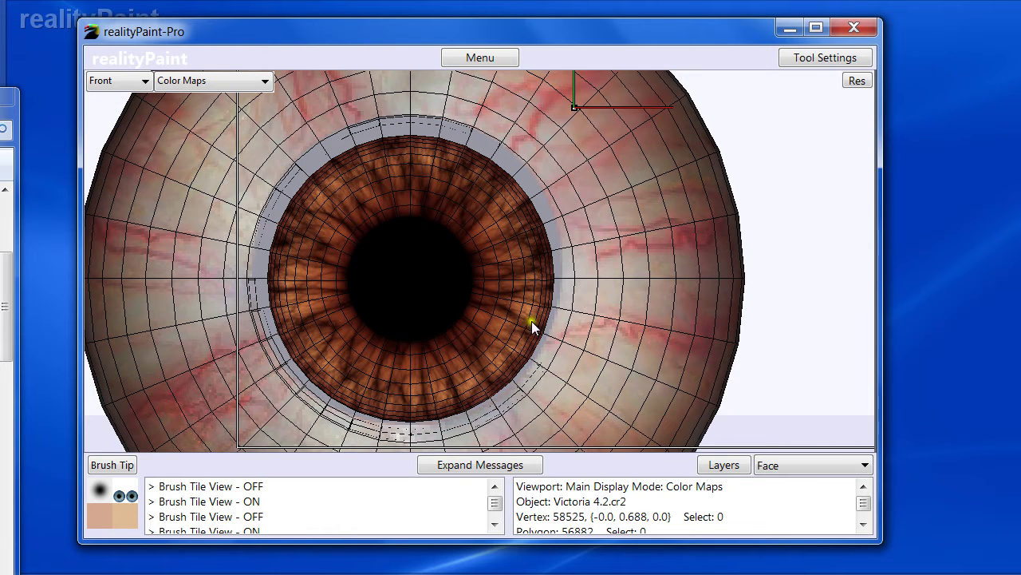
key("v")
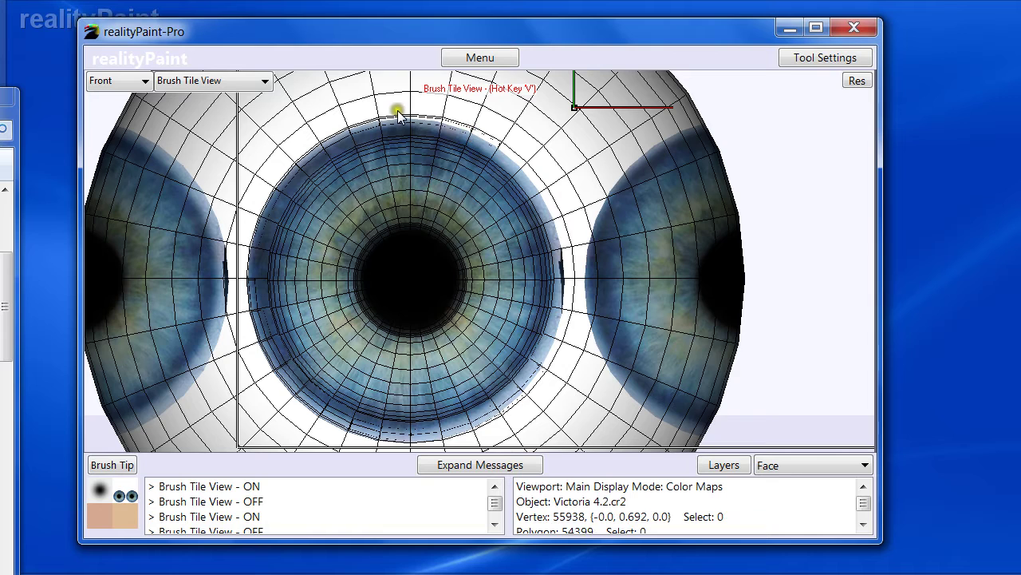
Step: Activate the Paint Brush and set its Hidden Surface Removal to None
key("space")
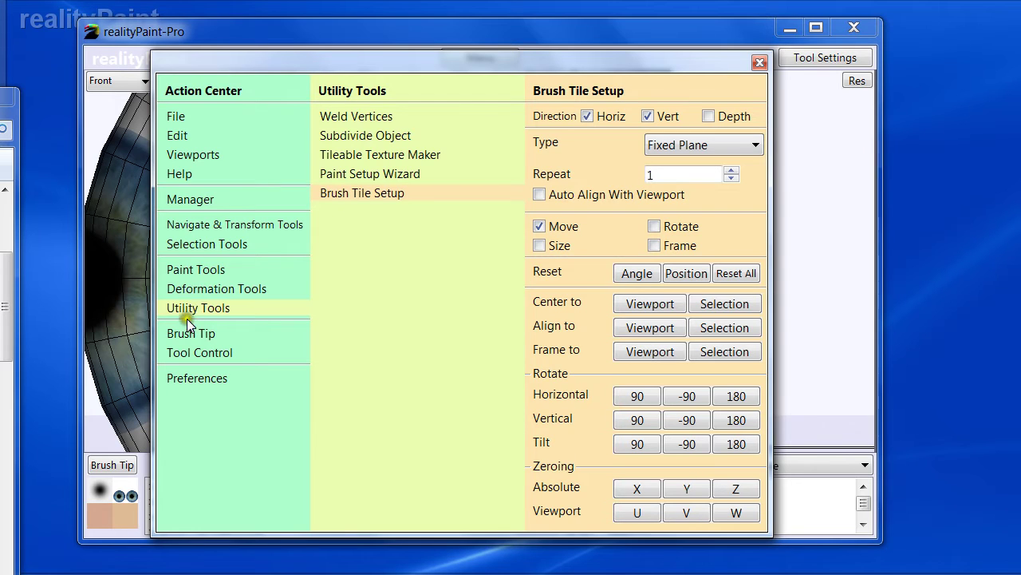
left_click(198, 267)
left_click(340, 117)
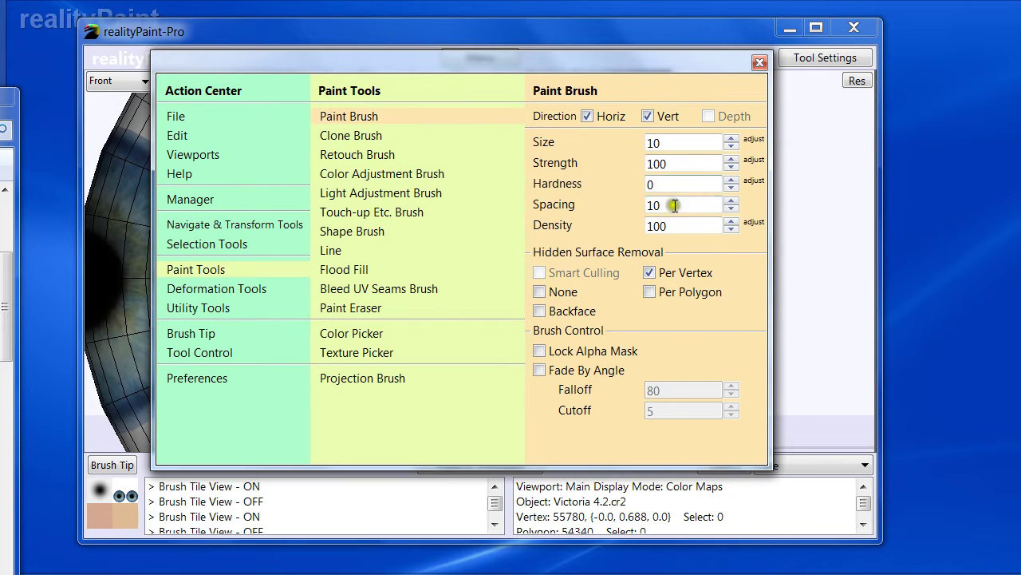
left_click(556, 292)
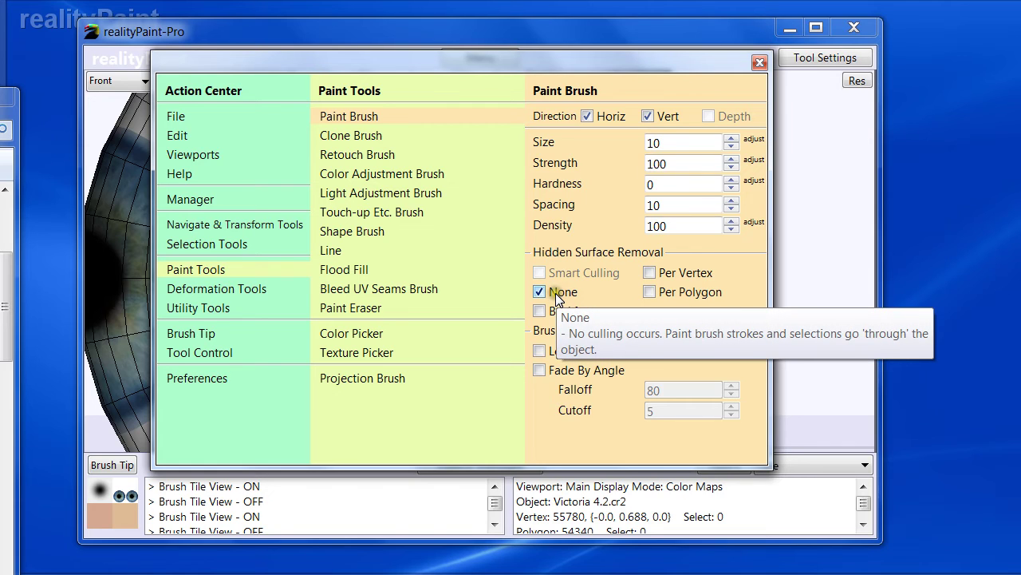
key("space")
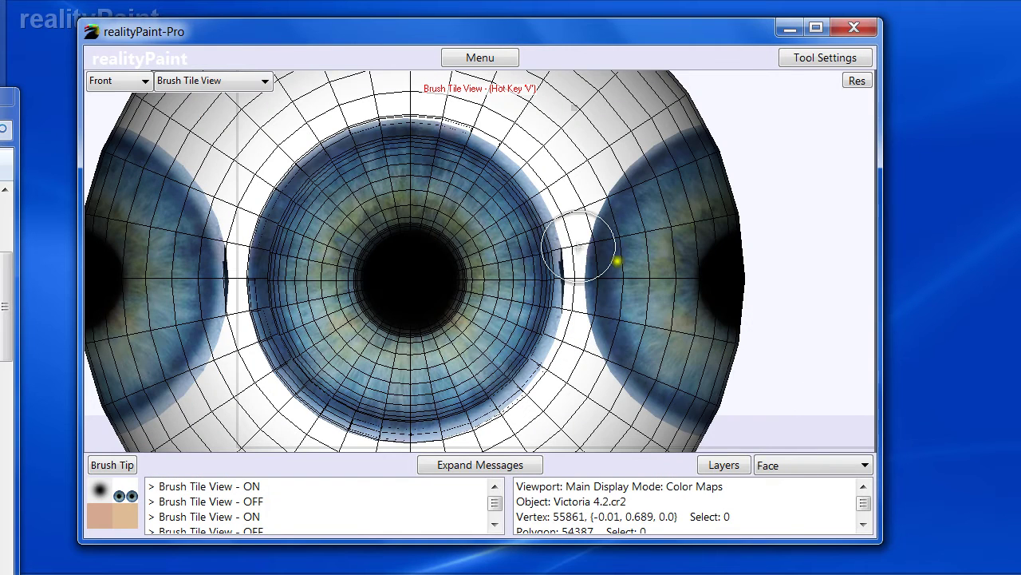
key("space")
key("Escape")
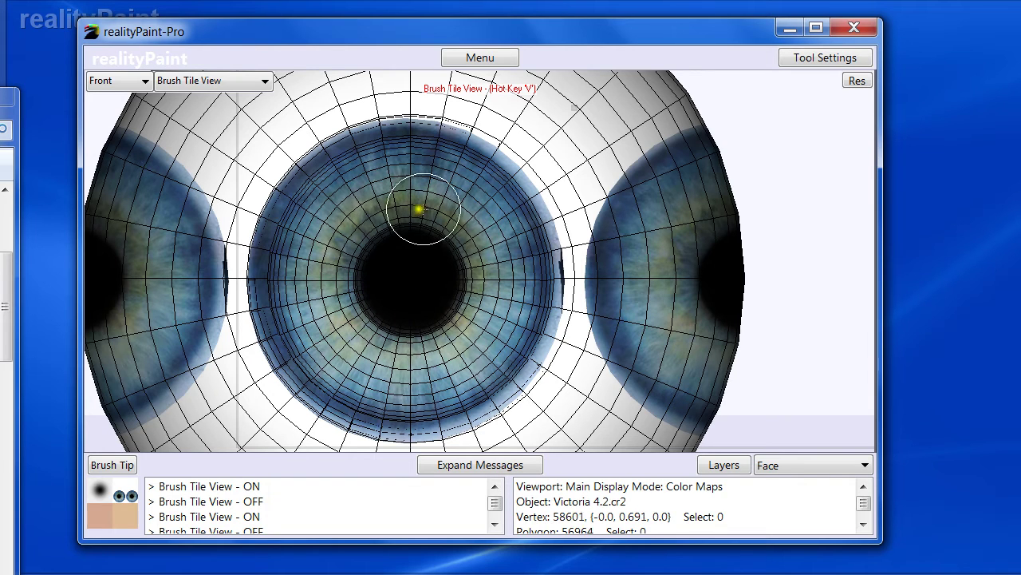
Step: Switch the viewport from Brush Tile View back to the Color Maps display
right_click(596, 228)
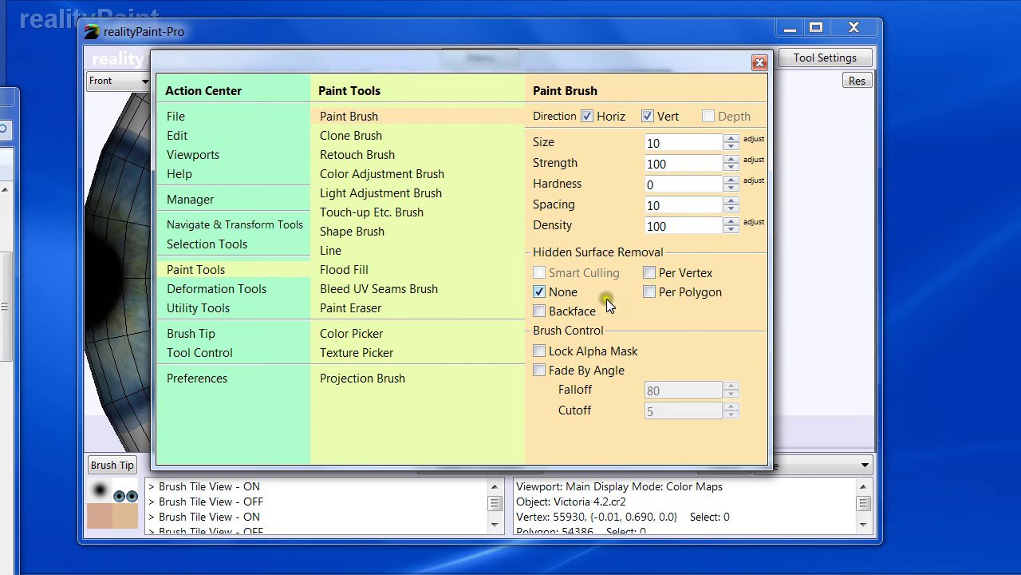
right_click(568, 296)
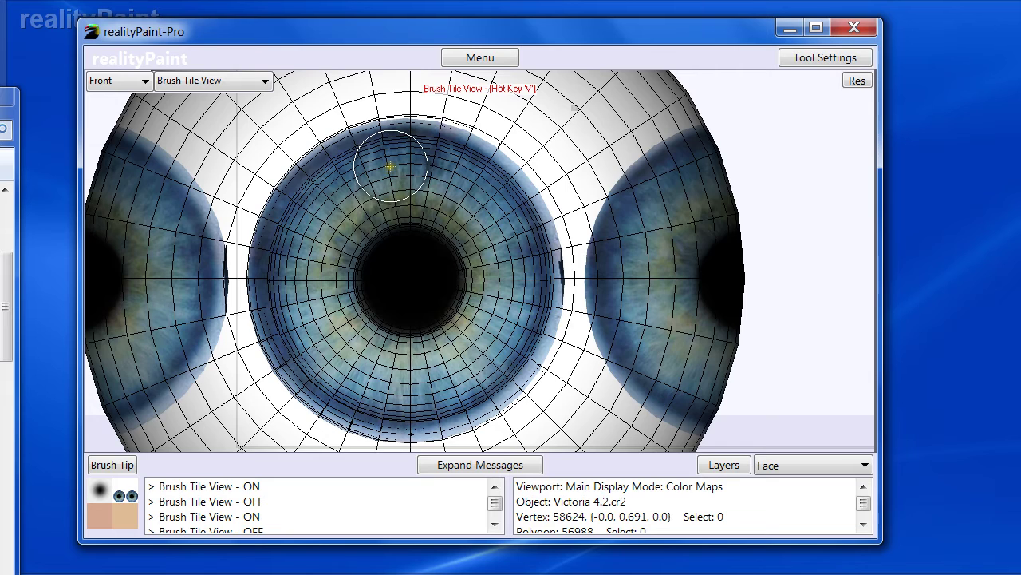
key("v")
Step: Try painting the blue iris tile over the right eye's brown iris, and undo the stroke
mouse_move(365, 165)
left_mouse_down()
mouse_move(450, 160)
mouse_move(486, 192)
mouse_move(435, 175)
mouse_move(358, 173)
mouse_move(312, 196)
mouse_move(356, 168)
mouse_move(326, 184)
mouse_move(290, 231)
mouse_move(285, 285)
mouse_move(328, 369)
mouse_move(387, 401)
mouse_move(444, 401)
mouse_move(485, 382)
mouse_move(521, 338)
mouse_move(532, 276)
mouse_move(492, 190)
mouse_move(493, 212)
mouse_move(519, 247)
mouse_move(509, 203)
mouse_move(481, 168)
mouse_move(433, 158)
mouse_move(345, 225)
mouse_move(371, 331)
mouse_move(324, 274)
mouse_move(376, 340)
mouse_move(369, 303)
mouse_move(367, 345)
mouse_move(467, 301)
mouse_move(467, 244)
mouse_move(434, 210)
mouse_move(459, 320)
mouse_move(480, 305)
left_mouse_up()
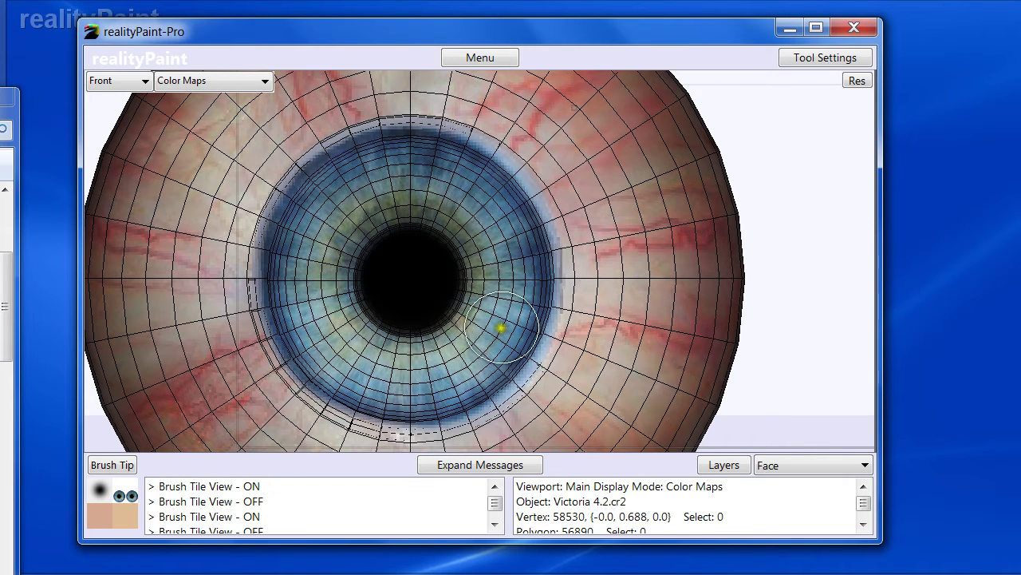
key("ctrl+z")
Step: Enable Use Symmetry in the Mirror and Symmetry settings of Tool Control
key("space")
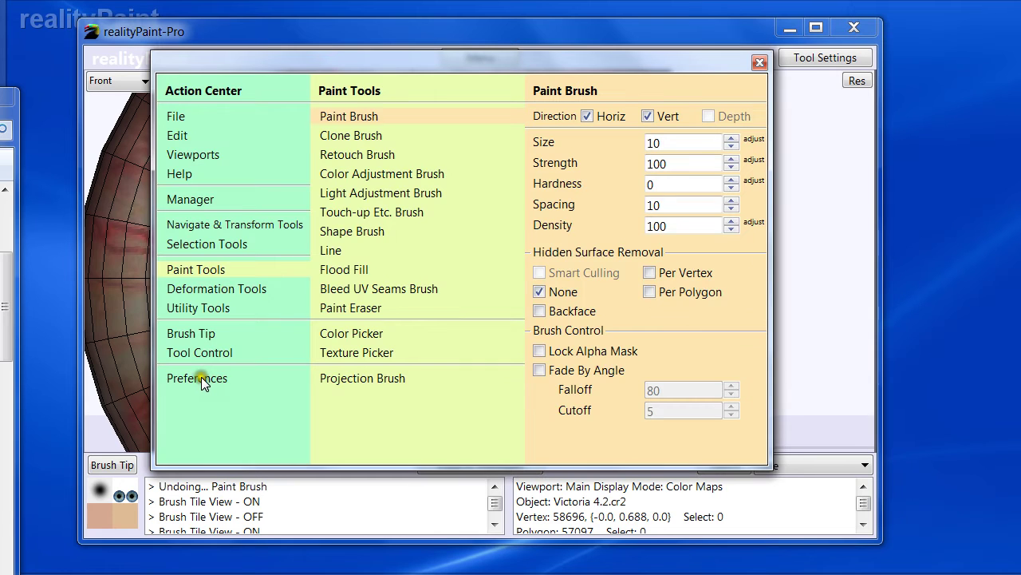
left_click(198, 379)
left_click(204, 352)
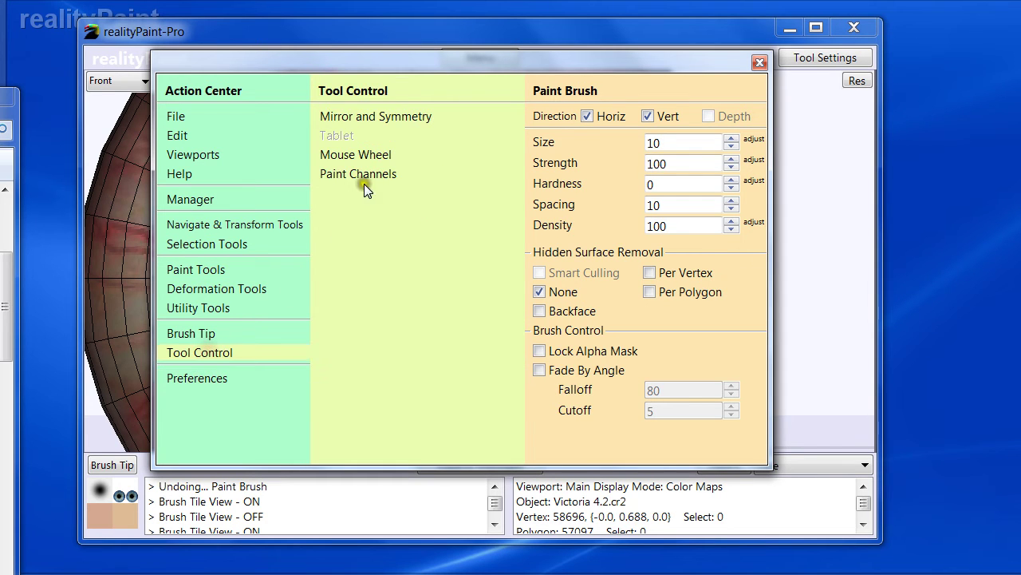
left_click(406, 114)
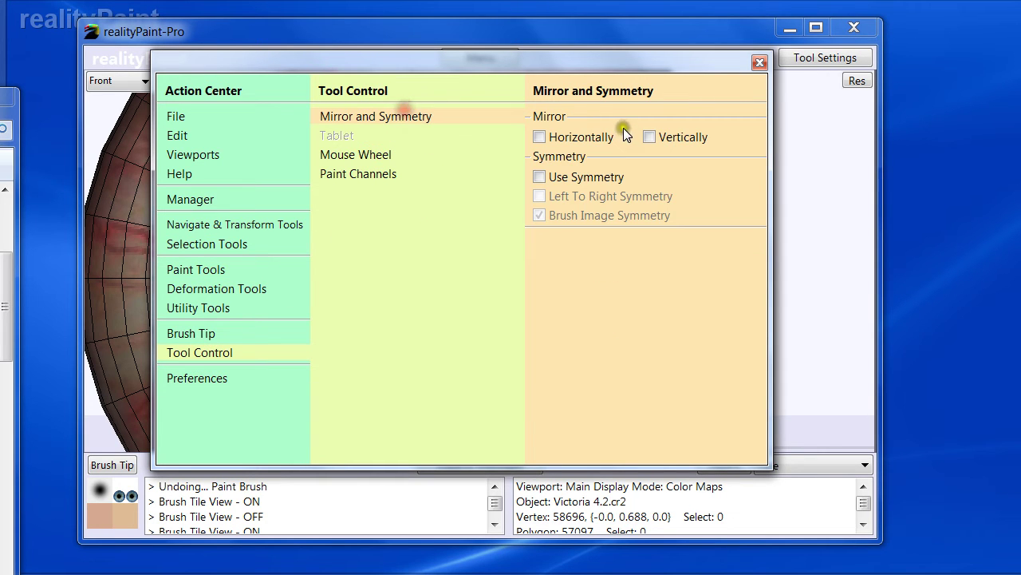
left_click(541, 177)
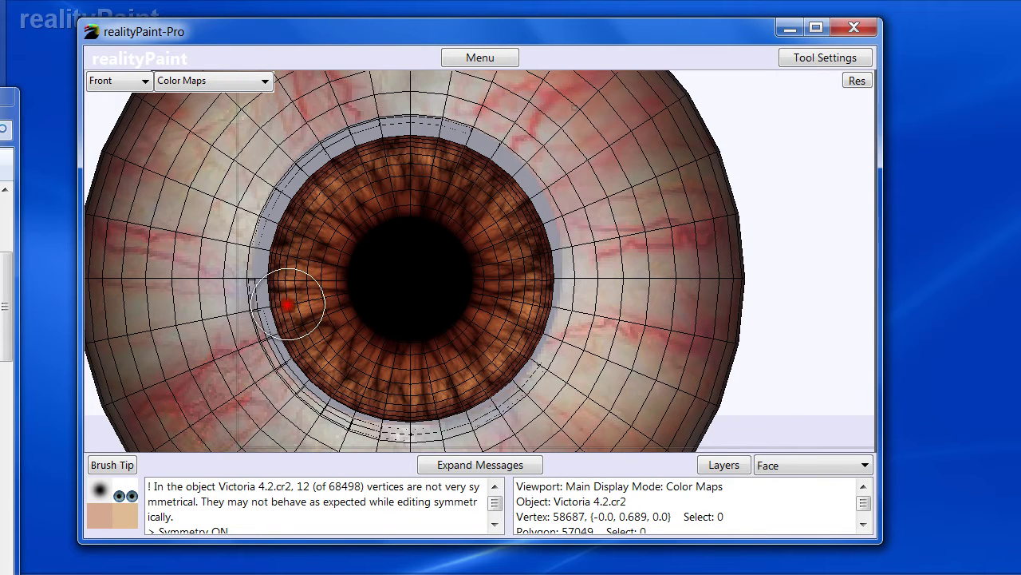
Step: Paint the blue iris tile symmetrically over the brown iris and pupil of the right eye, undoing the last stroke
mouse_move(288, 304)
left_mouse_down()
mouse_move(285, 269)
mouse_move(322, 205)
mouse_move(372, 162)
mouse_move(419, 162)
mouse_move(340, 180)
mouse_move(274, 264)
mouse_move(358, 205)
mouse_move(454, 165)
mouse_move(497, 190)
mouse_move(515, 231)
mouse_move(517, 300)
mouse_move(502, 358)
mouse_move(439, 391)
mouse_move(379, 402)
mouse_move(325, 364)
mouse_move(287, 282)
mouse_move(445, 353)
mouse_move(474, 233)
mouse_move(362, 238)
left_mouse_up()
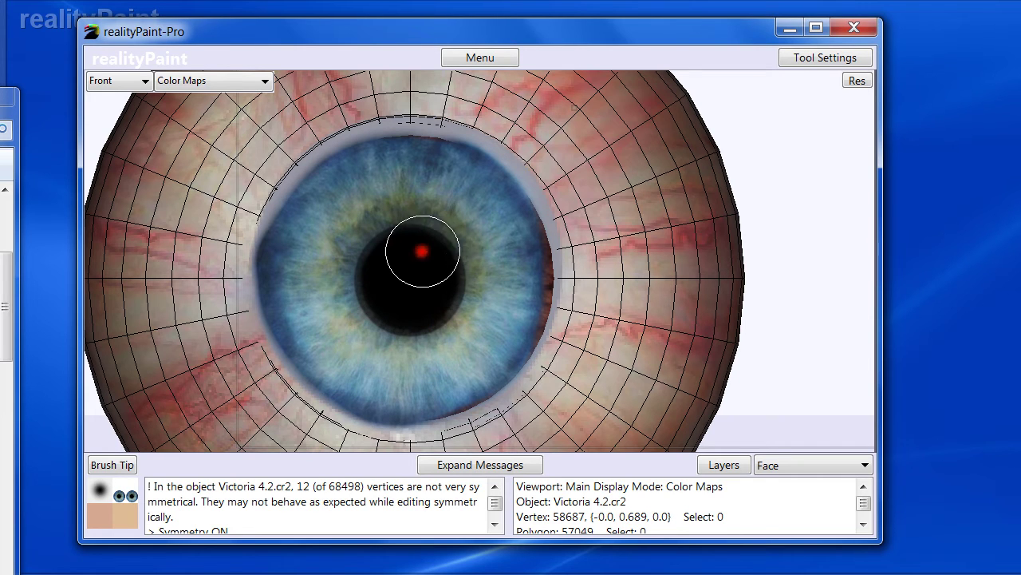
mouse_move(511, 230)
left_mouse_down()
mouse_move(516, 328)
mouse_move(529, 266)
mouse_move(508, 219)
left_mouse_up()
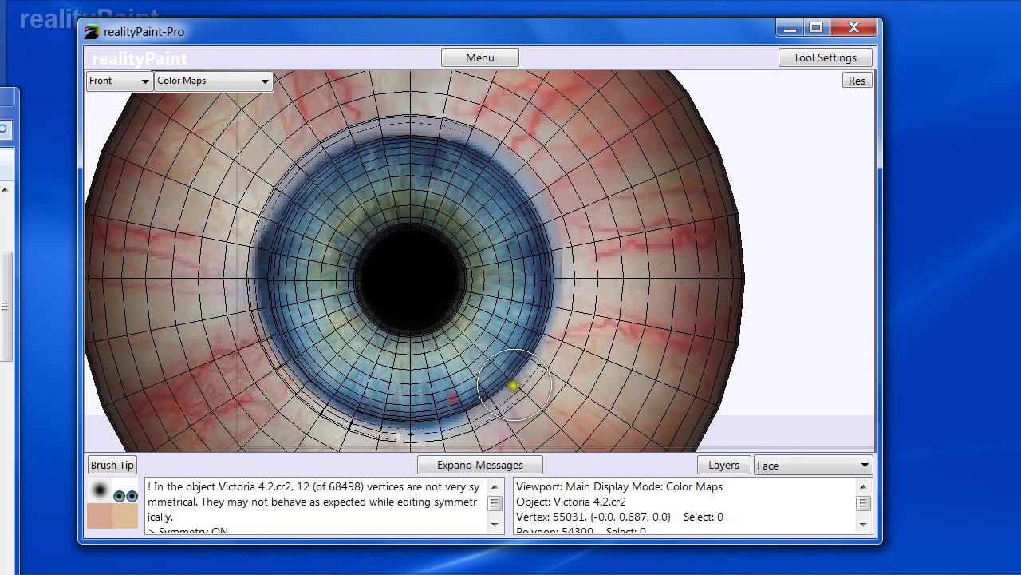
key("ctrl+z")
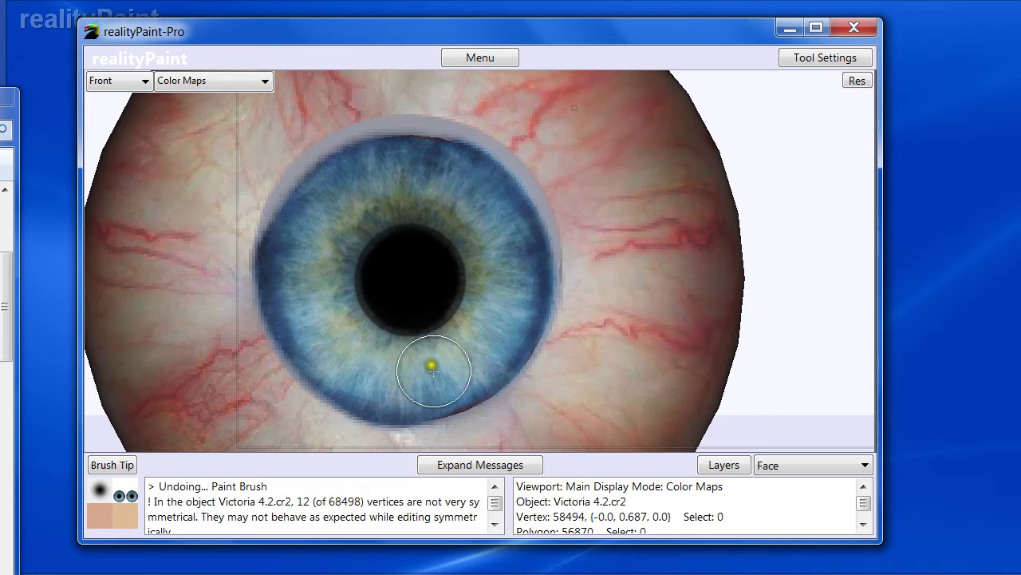
Step: Touch up the lower and upper rims of the blue iris with further strokes, undoing those that spill past its edge
left_click_drag(404, 395, 461, 383)
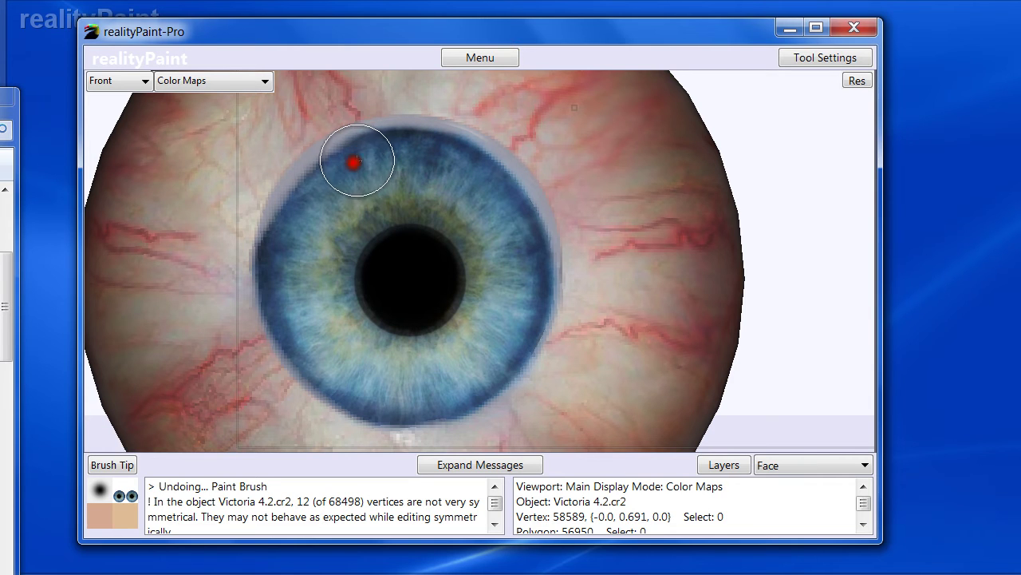
mouse_move(311, 202)
left_mouse_down()
mouse_move(290, 237)
mouse_move(299, 200)
left_mouse_up()
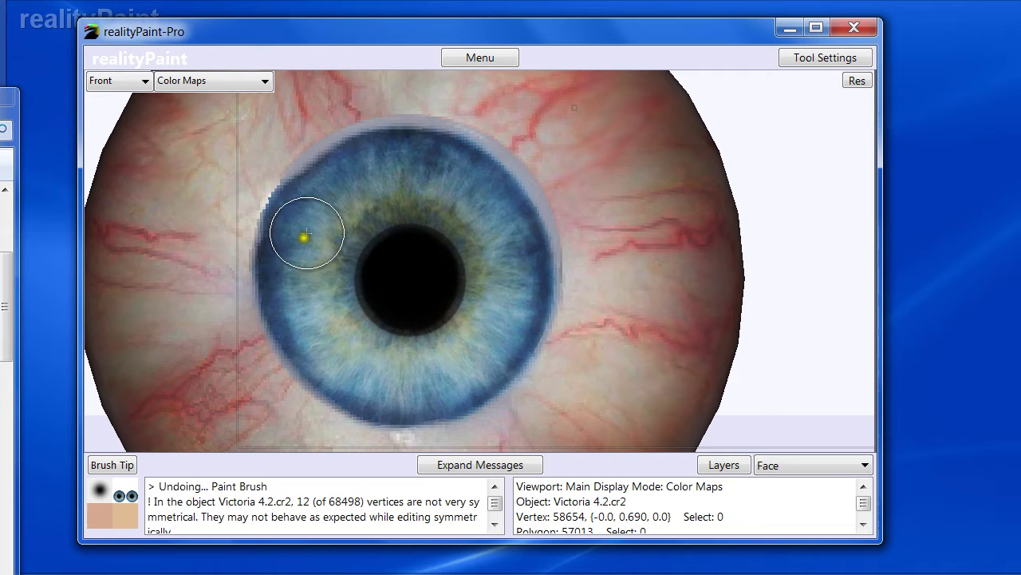
key("ctrl+z")
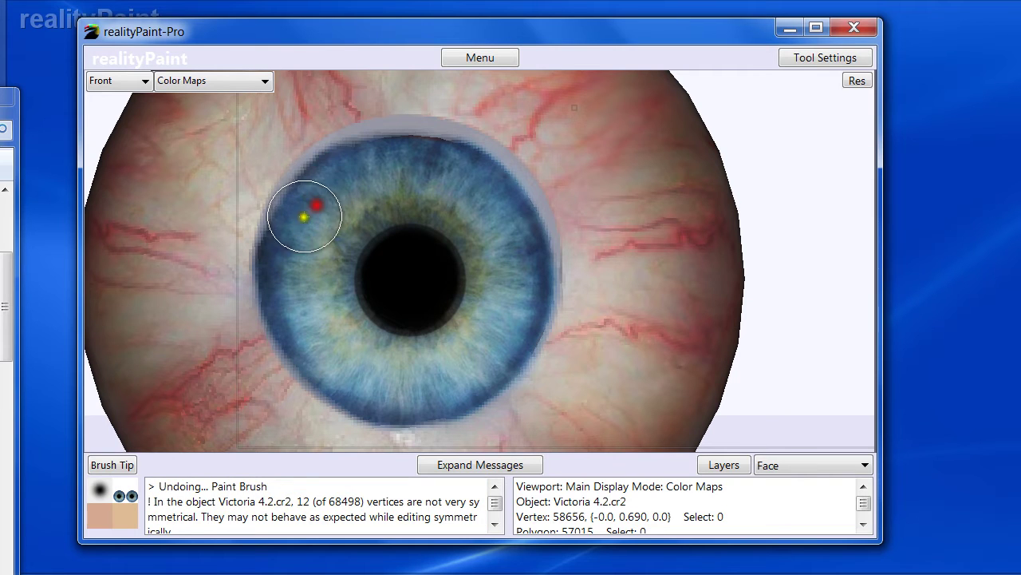
mouse_move(379, 149)
left_mouse_down()
mouse_move(463, 161)
mouse_move(506, 196)
mouse_move(522, 248)
left_mouse_up()
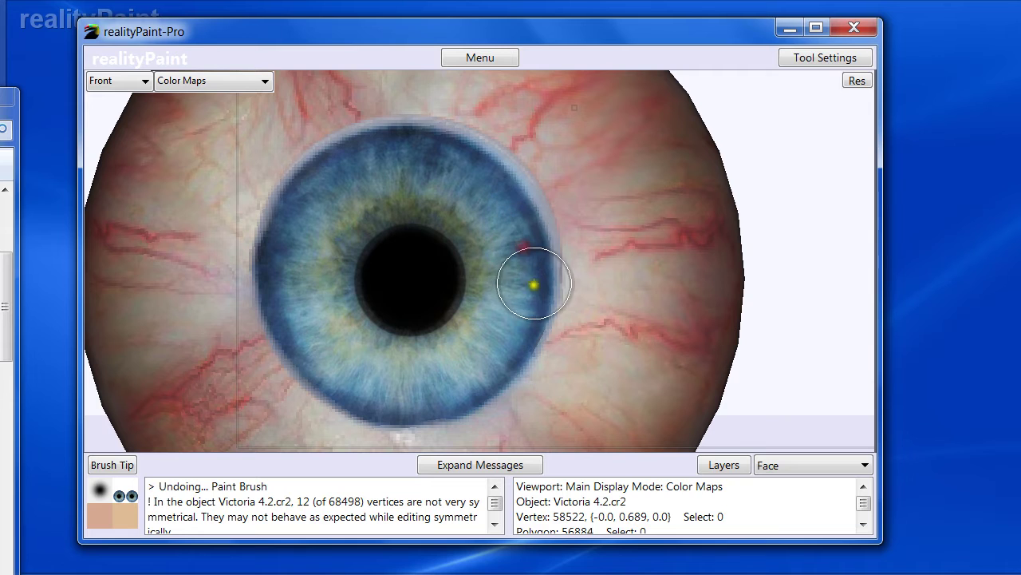
mouse_move(543, 285)
left_mouse_down()
mouse_move(515, 207)
mouse_move(486, 180)
mouse_move(522, 272)
mouse_move(522, 207)
mouse_move(509, 188)
left_mouse_up()
key("ctrl+z")
key("ctrl+z")
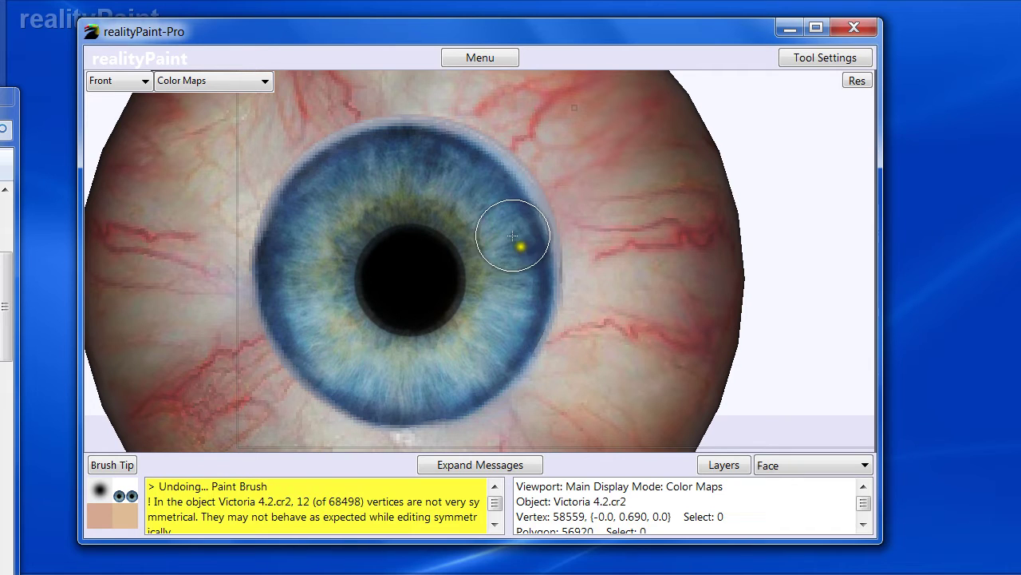
key("space")
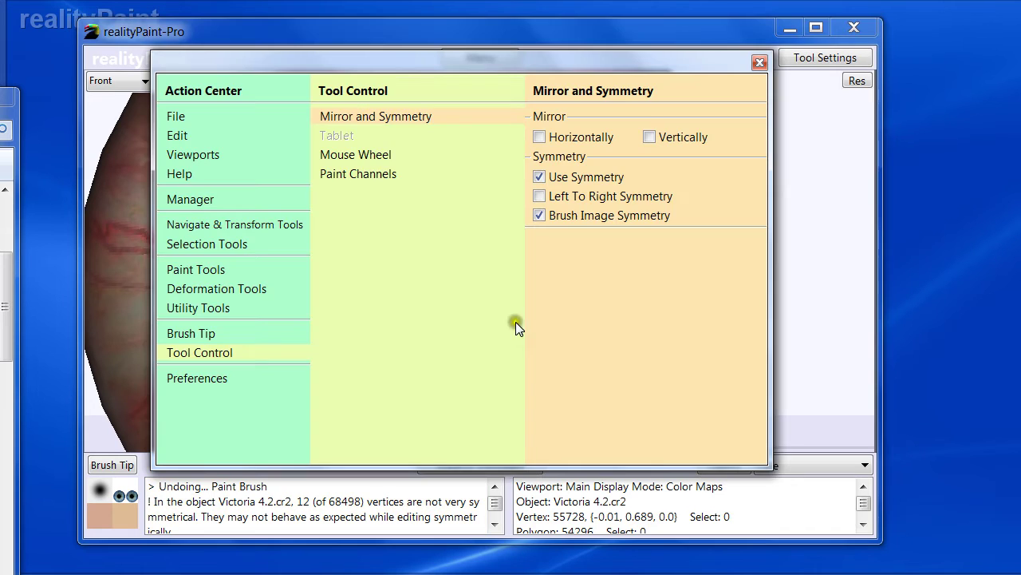
left_click(195, 269)
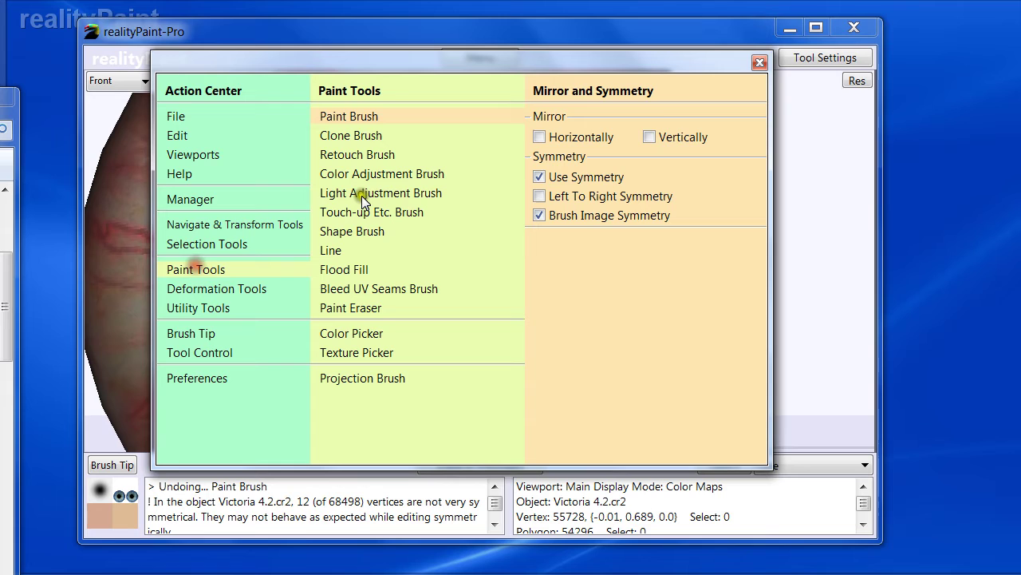
left_click(366, 312)
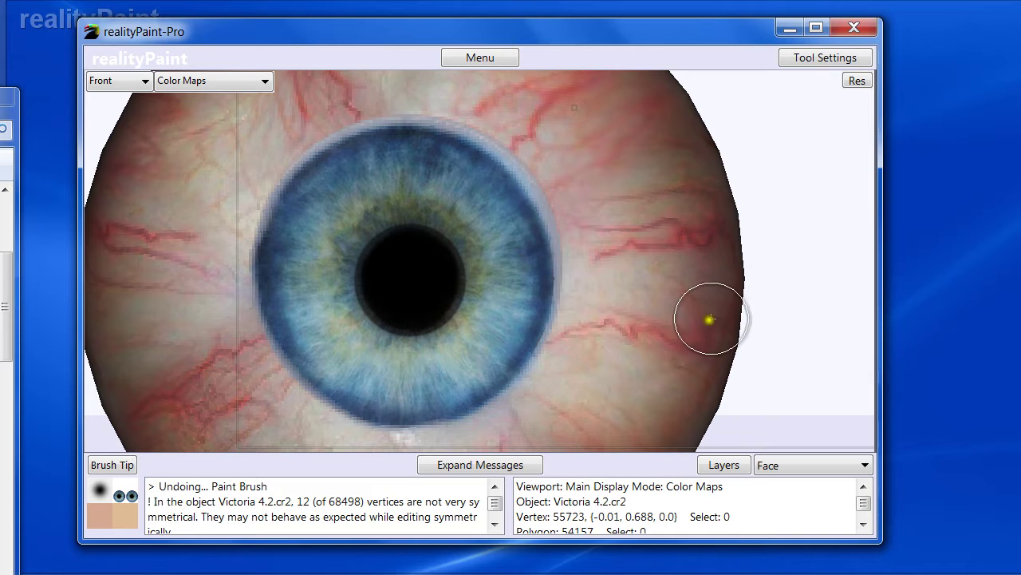
Step: Bring both eyeballs into view, reactivate the Paint Brush and set its Hidden Surface Removal to Per Vertex
key("z")
right_click(468, 296)
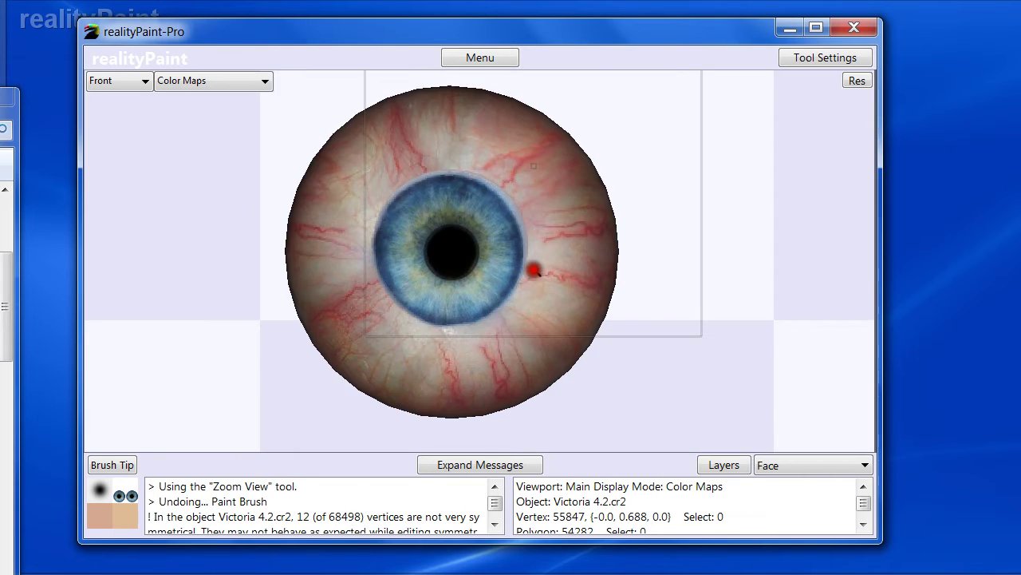
right_click(534, 270)
key("space")
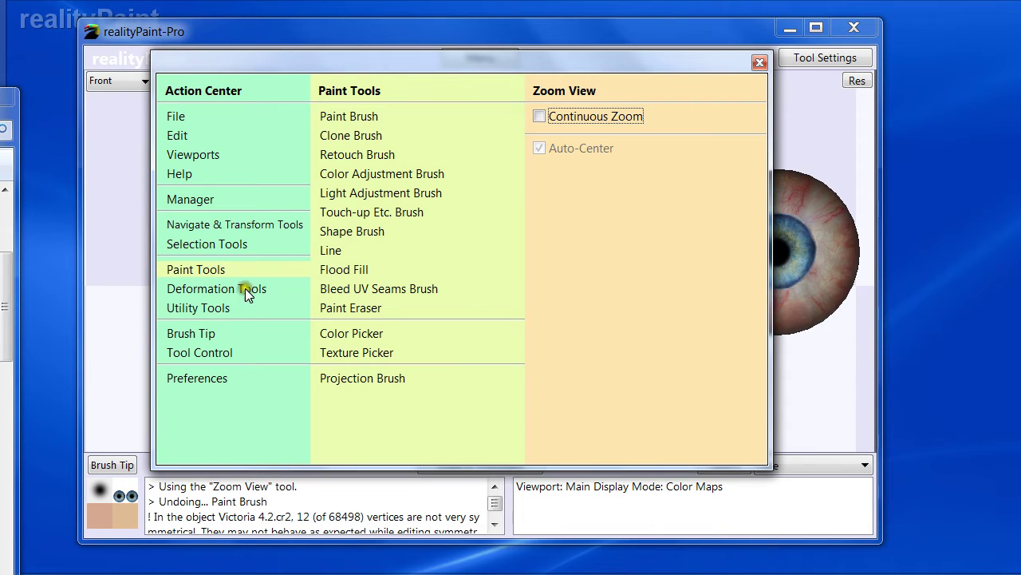
left_click(335, 115)
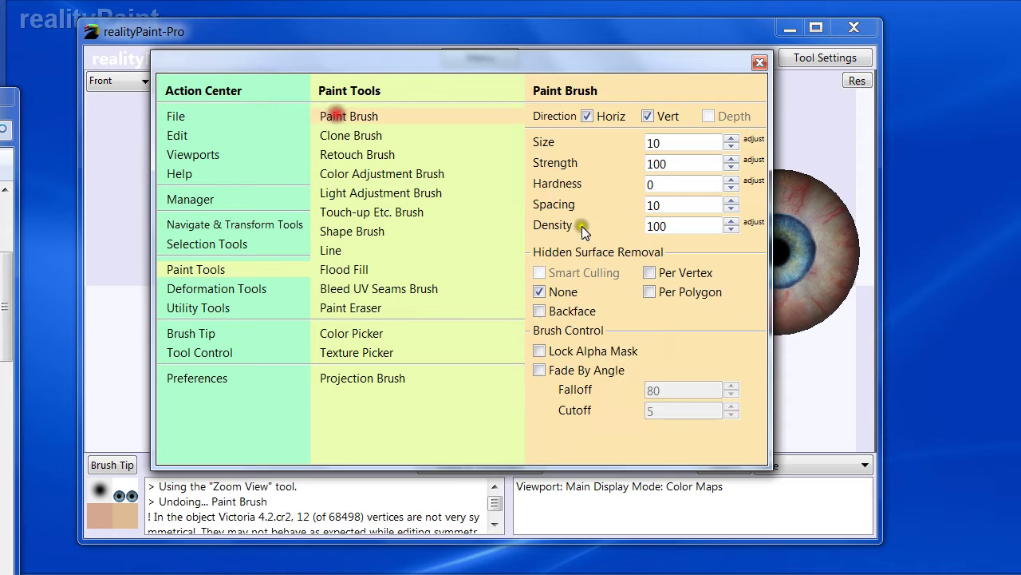
left_click(686, 273)
key("Escape")
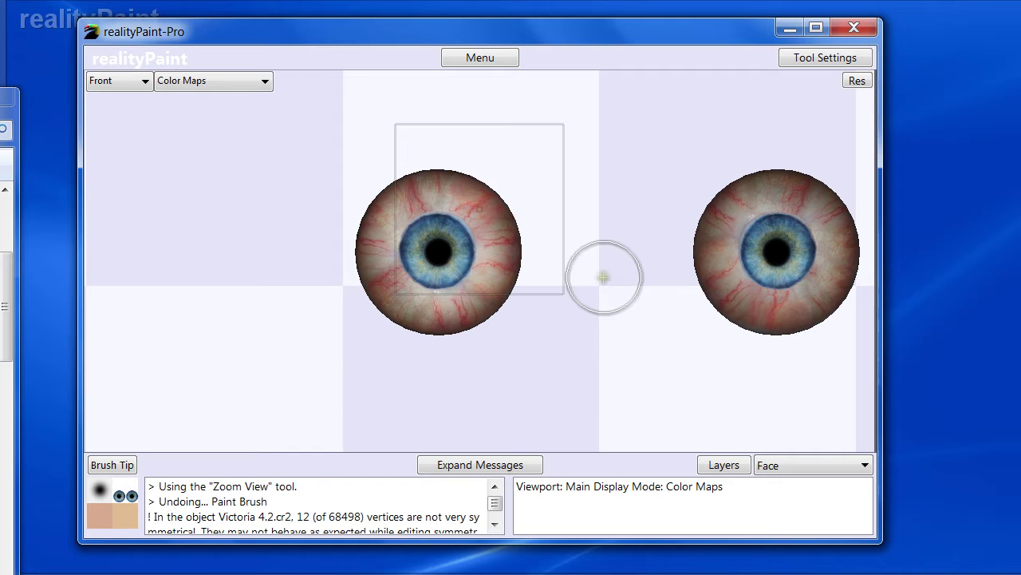
Step: Clear the current selection and unhide all hidden surfaces, leaving the hidden Display Groups hidden
key("ctrl+d")
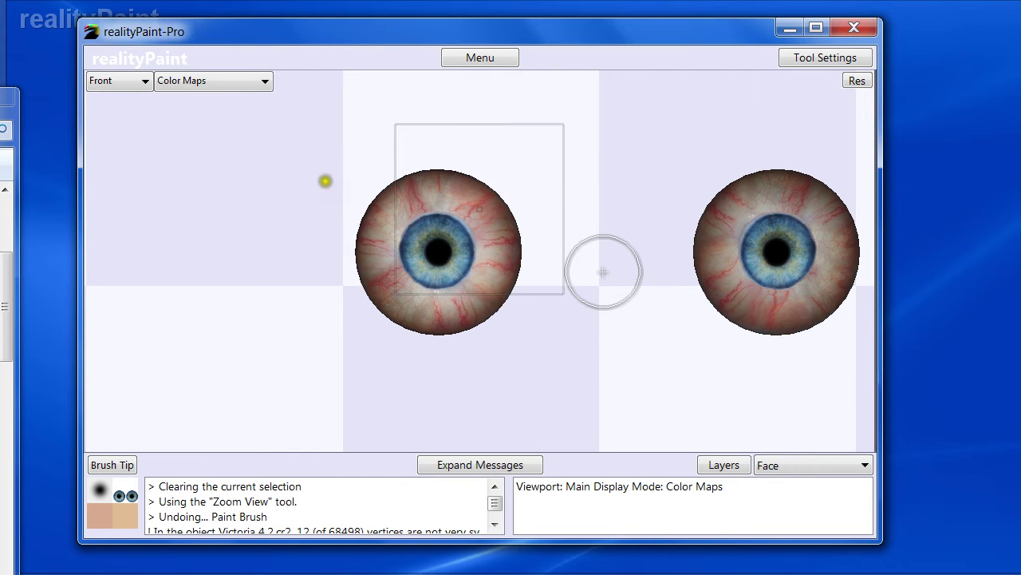
key("space")
left_click(170, 138)
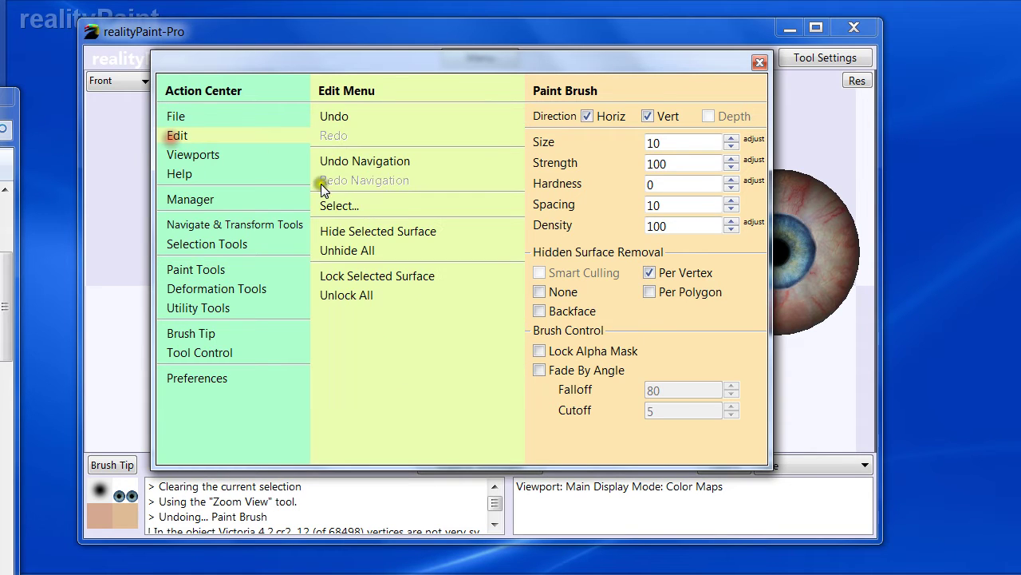
left_click(343, 249)
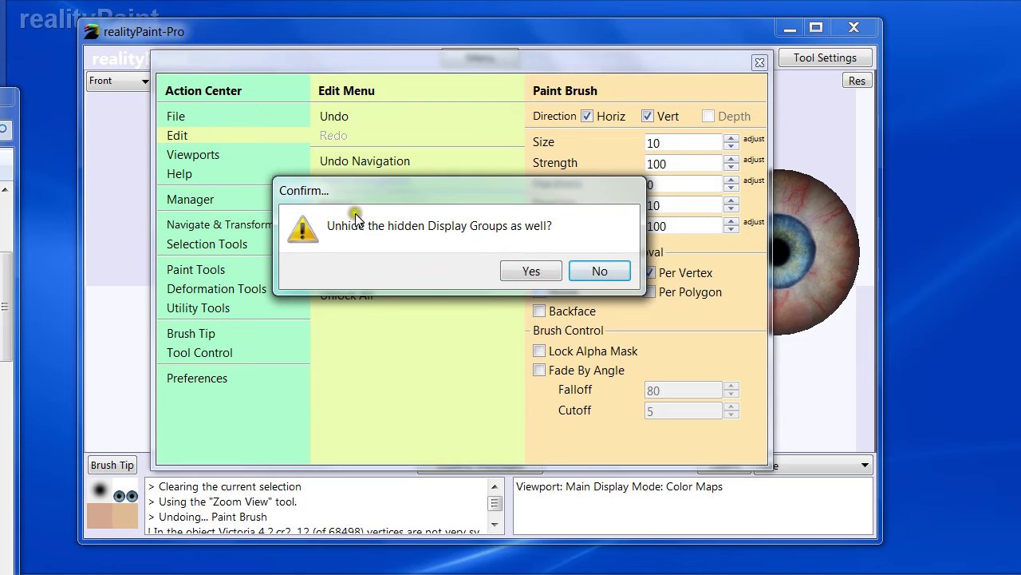
left_click(600, 272)
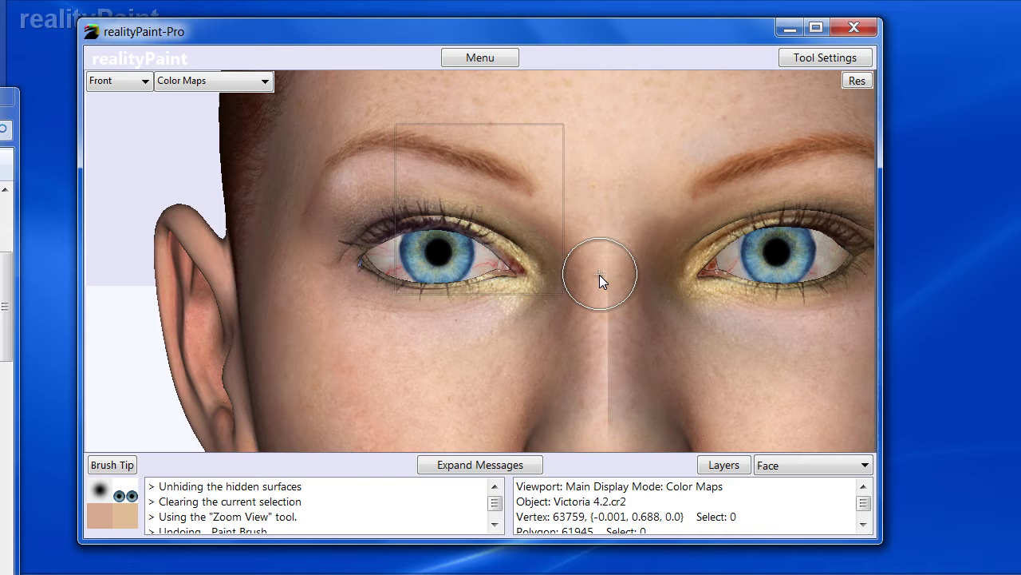
Step: Inspect the painted blue eyes on the whole face from near and far
key("z")
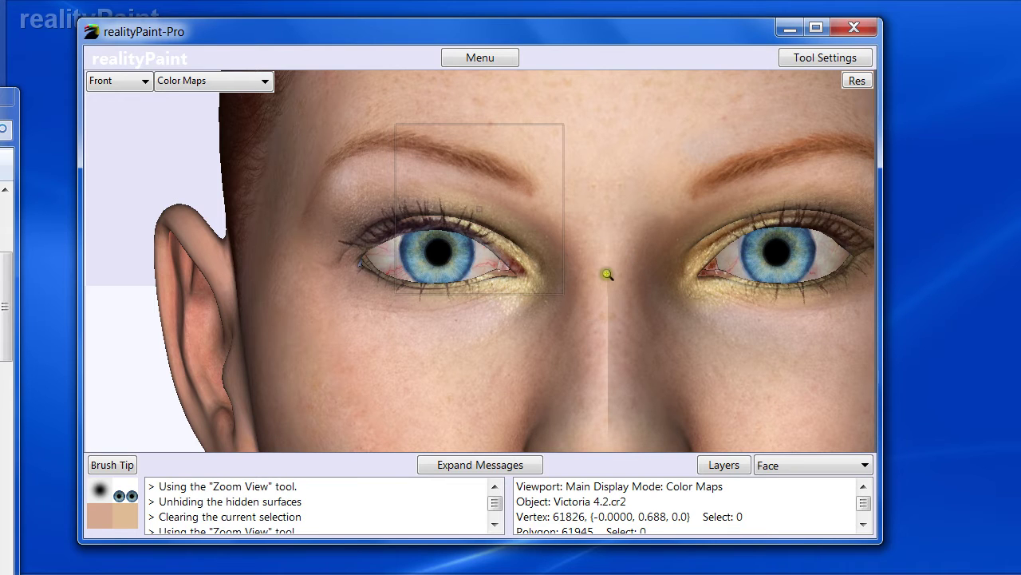
left_click(605, 278)
left_click(547, 293)
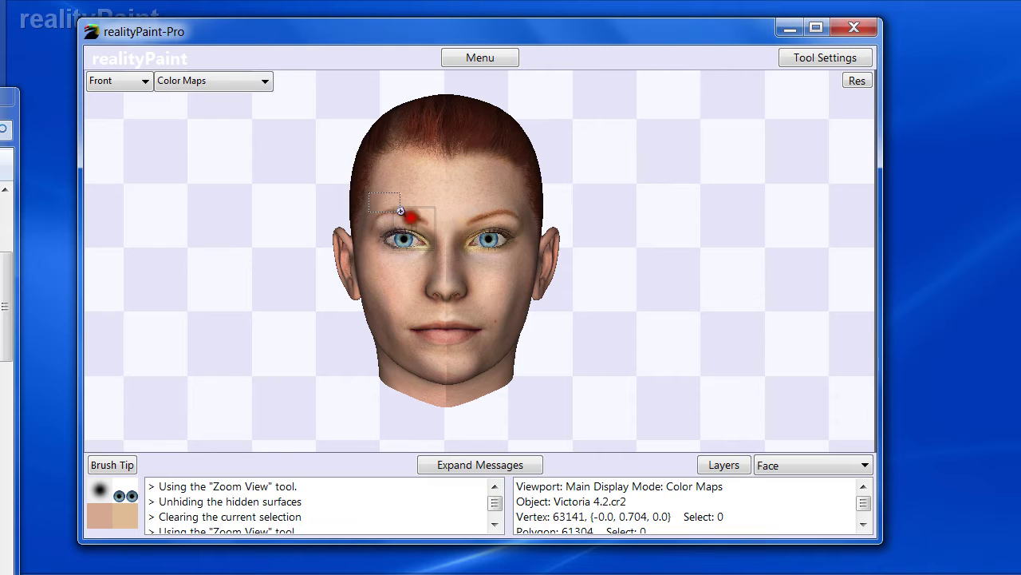
scroll(488, 292, "up", 5)
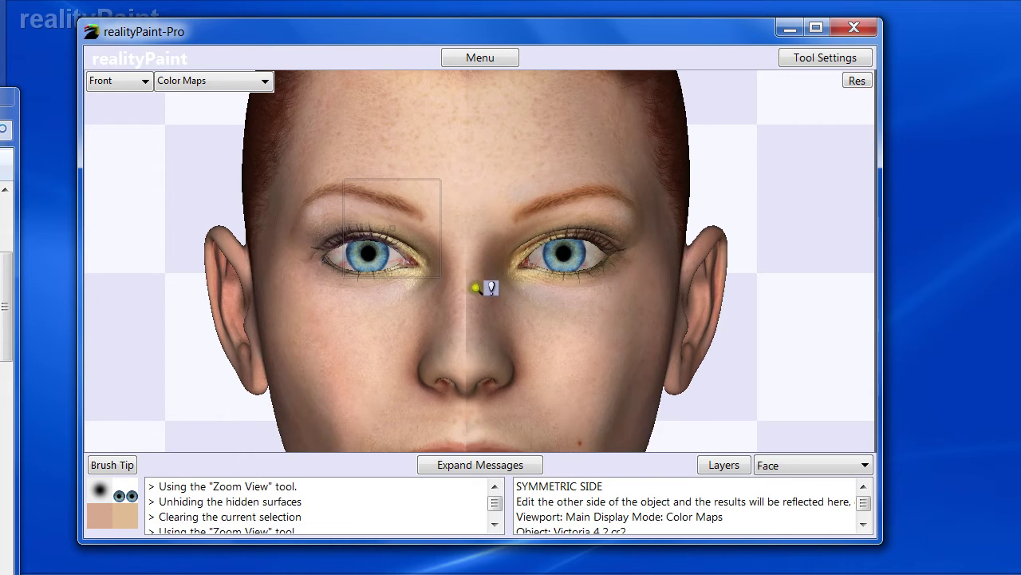
scroll(478, 286, "down", 5)
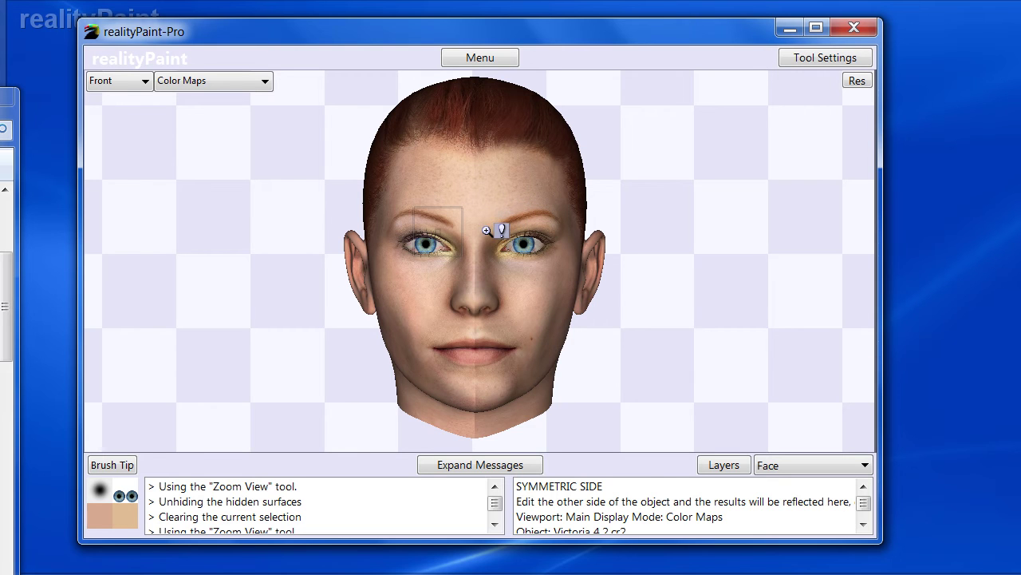
Step: Bring the face texture image viewer into view and close it, and clear the other open window off the screen
key("alt+Tab")
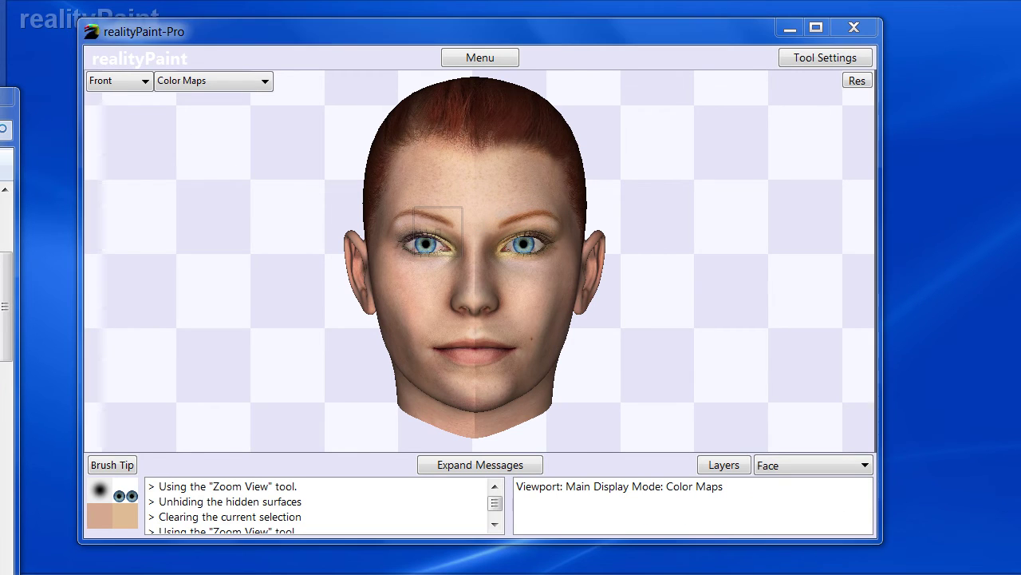
left_click_drag(223, 0, 0, 0)
key("Escape")
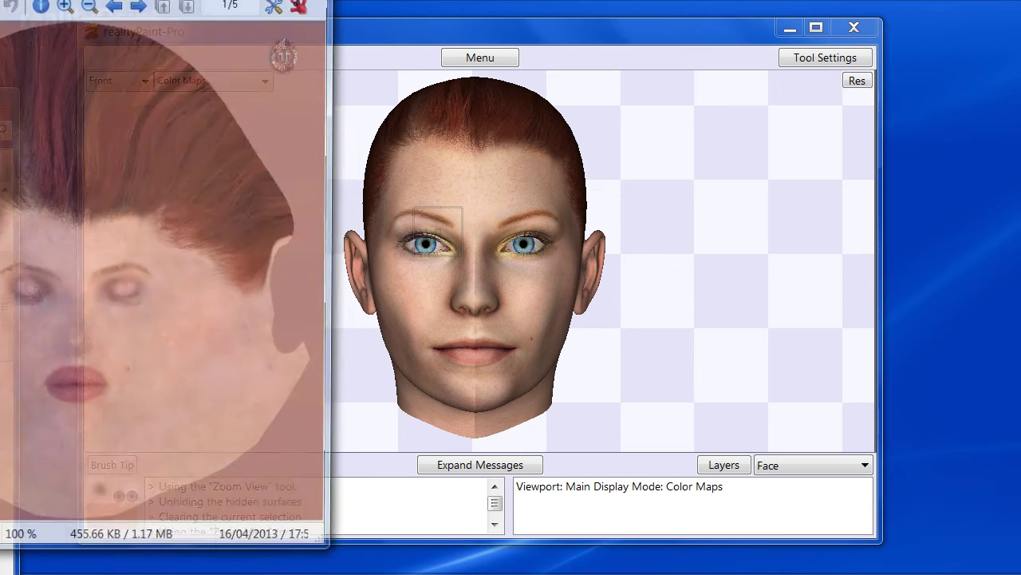
left_click_drag(148, 0, 440, 0)
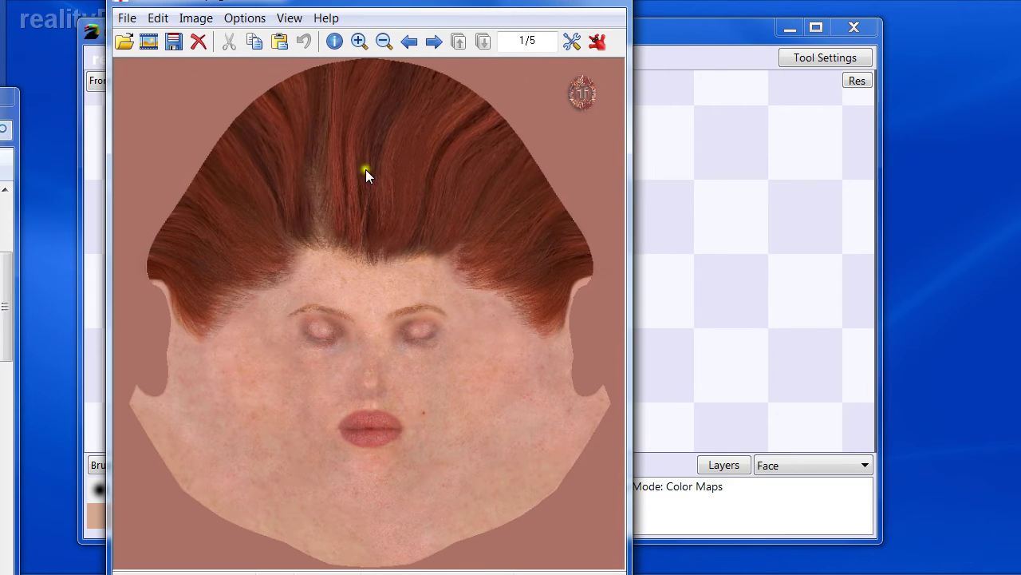
left_click(622, 2)
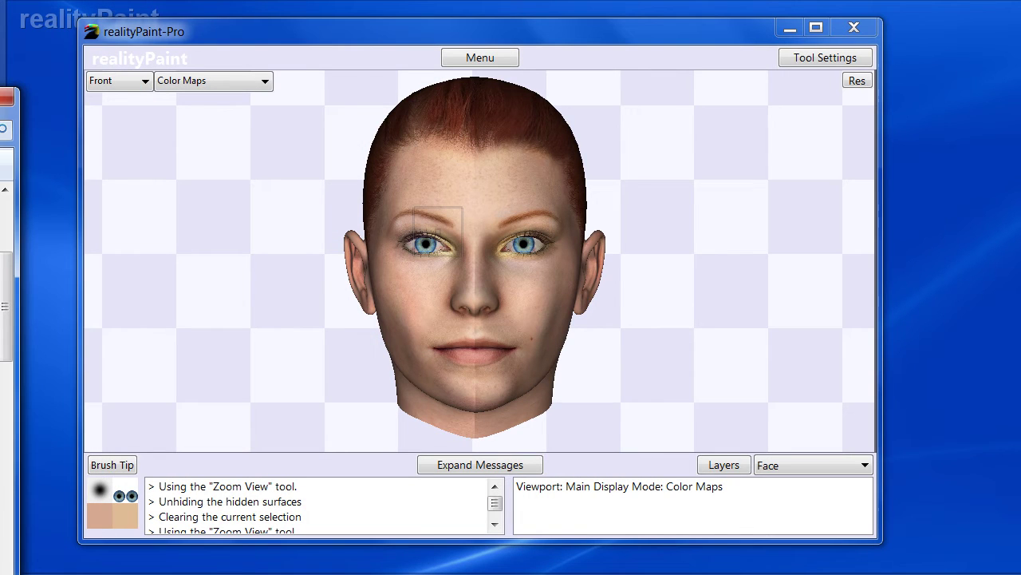
left_click_drag(0, 110, 348, 21)
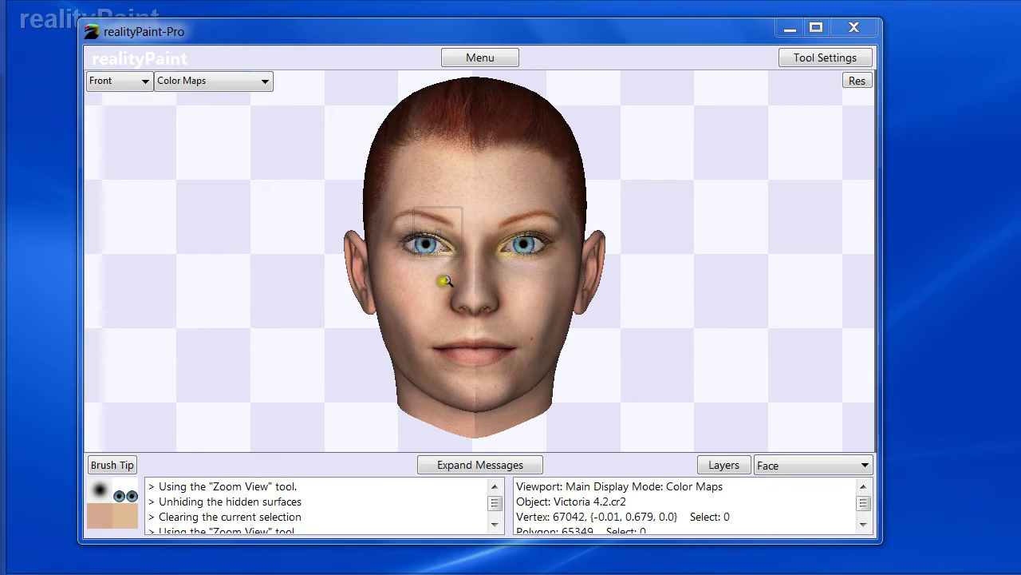
Step: Turn off Use Symmetry in the Mirror and Symmetry tool controls and disable the eye image tile in the brush
left_click(364, 40)
key("space")
left_click(197, 350)
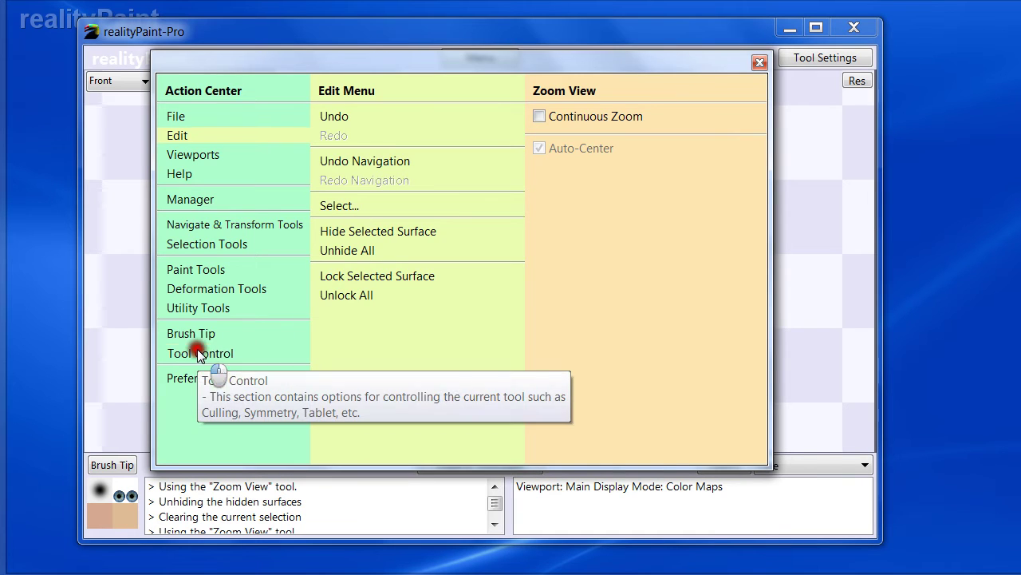
left_click(197, 353)
left_click(368, 118)
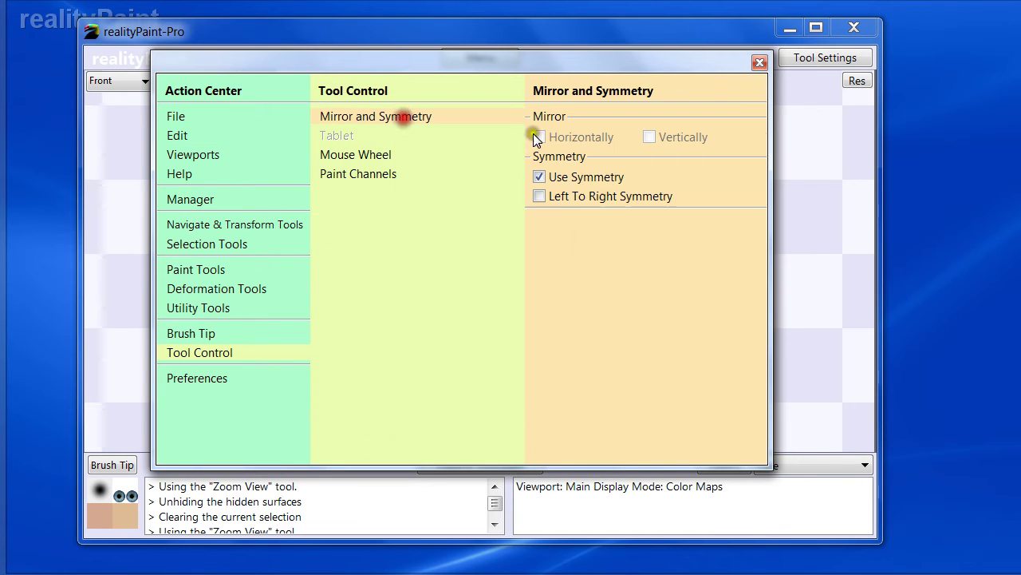
left_click(561, 177)
right_click(562, 177)
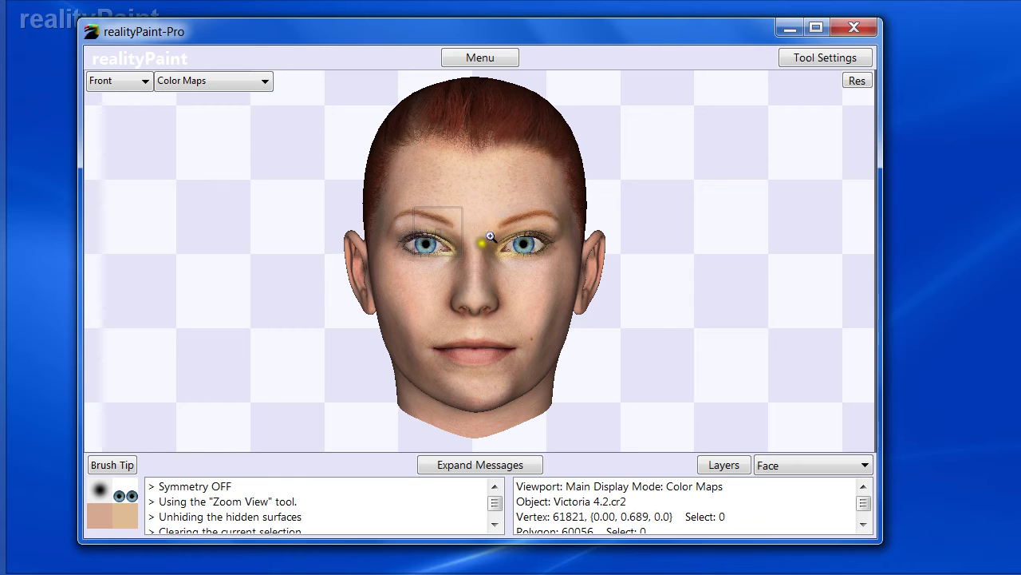
left_click(125, 490)
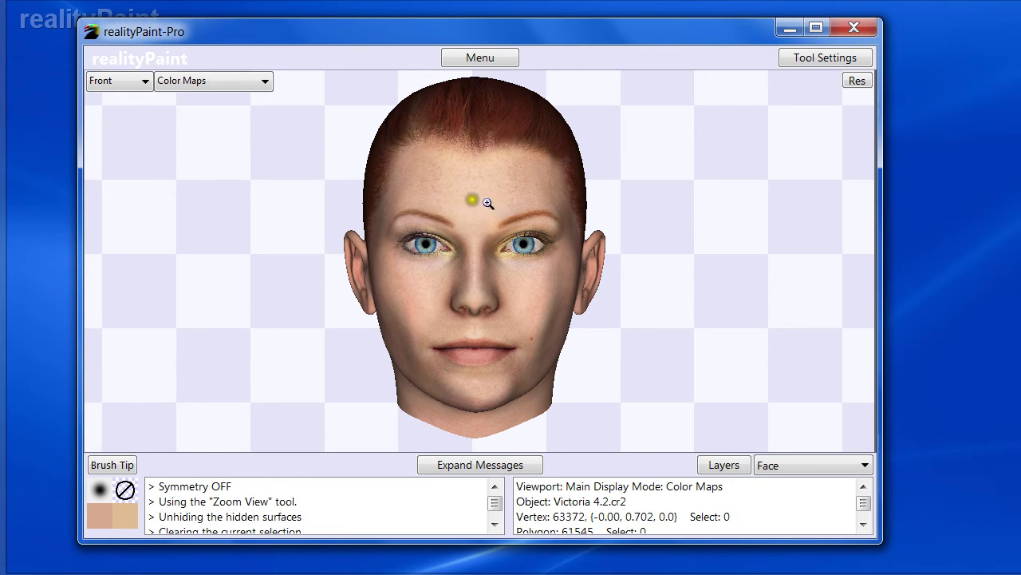
Step: Rotate the head to a three-quarter view and centre it vertically to check the blue eyes from the side
key("r")
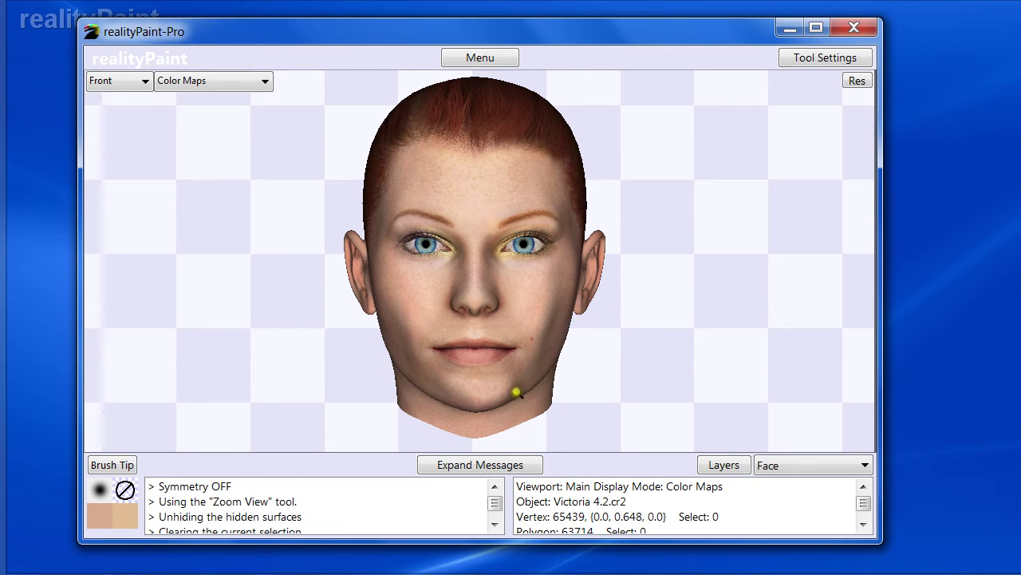
left_click_drag(434, 293, 494, 313)
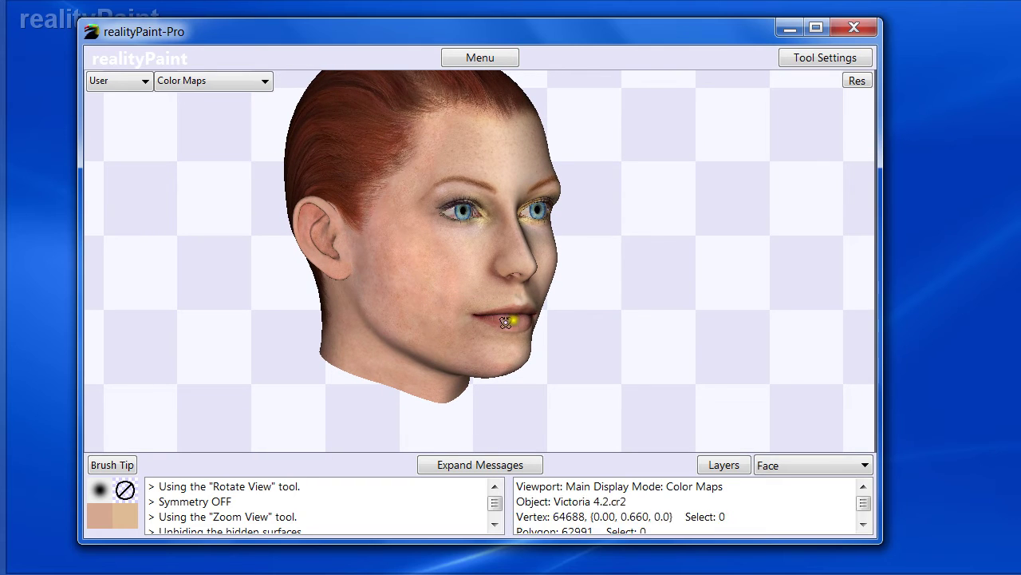
key("p")
left_click_drag(474, 199, 475, 230)
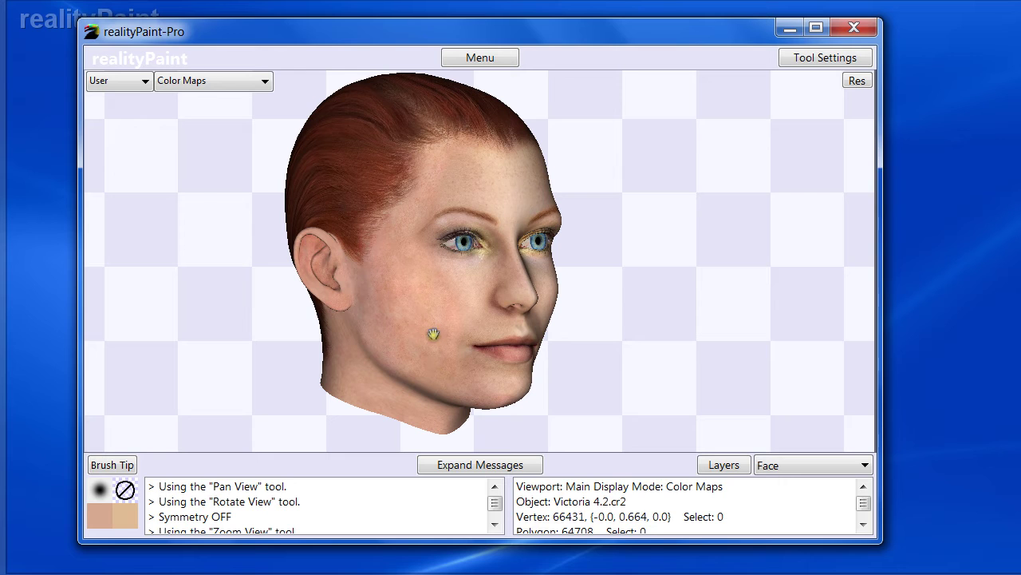
Step: Switch to IrfanView, review Reference Photo.png and Head Texture.png, and close both image windows
key("alt+Tab")
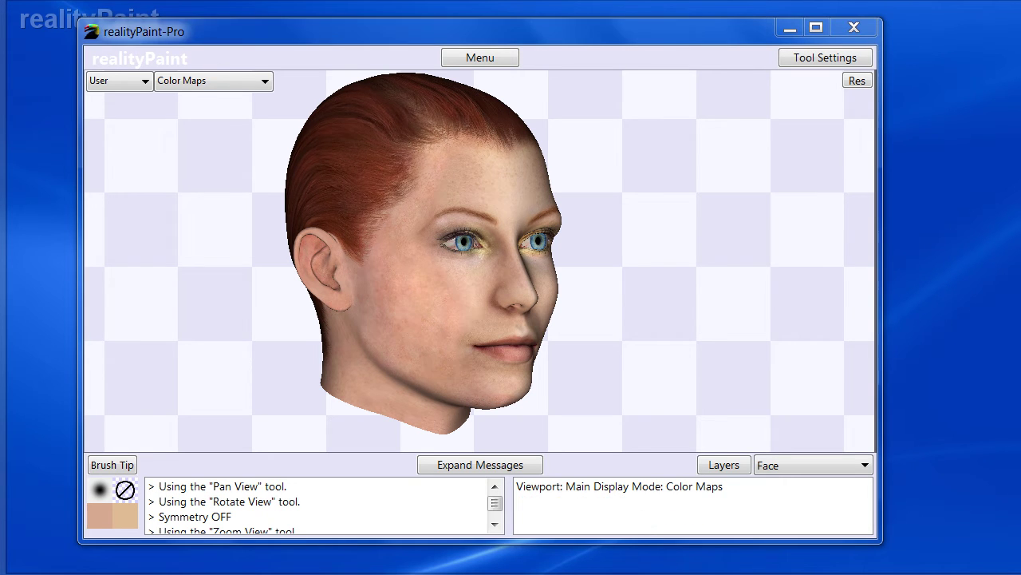
left_click_drag(315, 3, 371, 16)
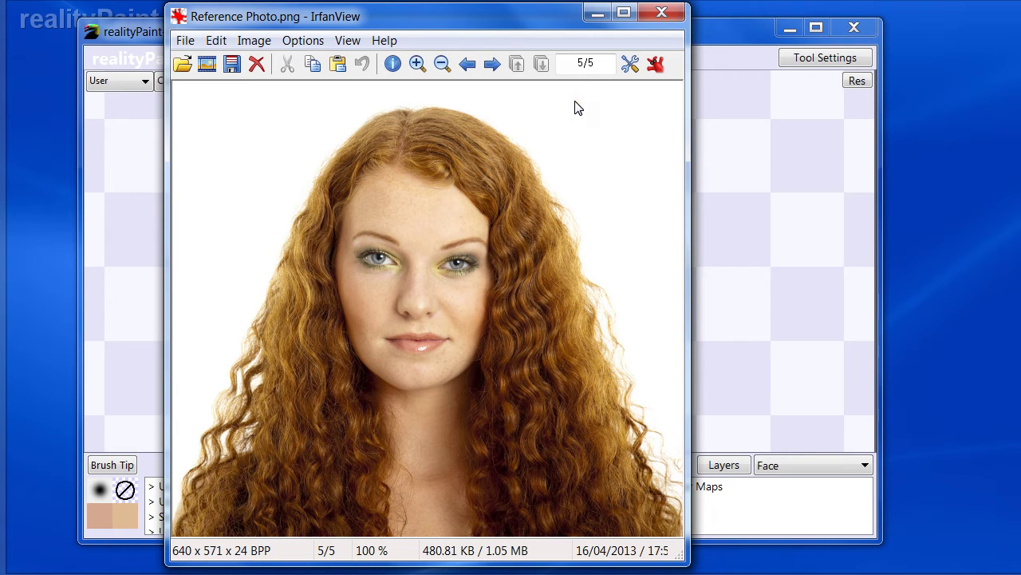
left_click(669, 15)
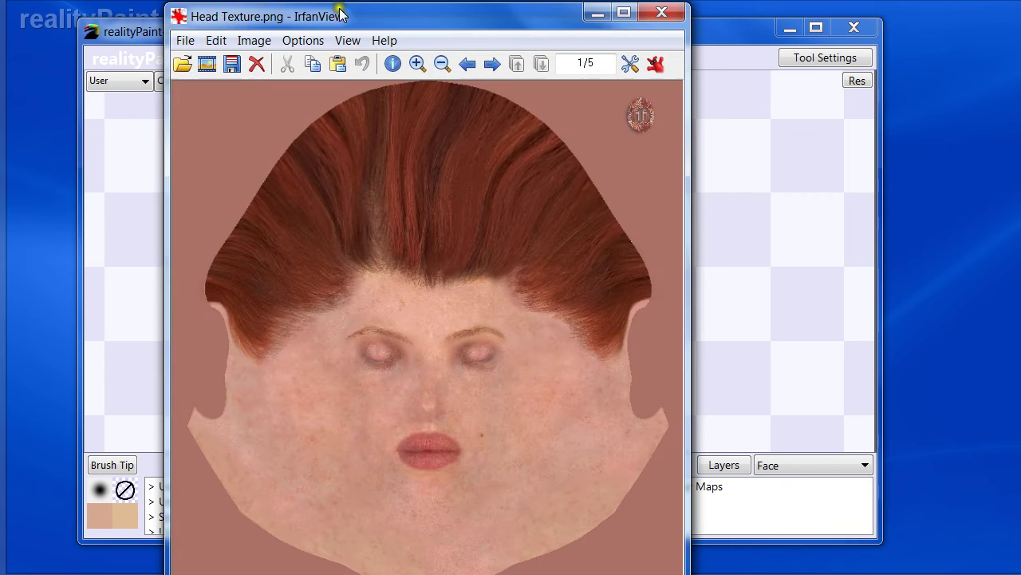
left_click_drag(351, 13, 355, 11)
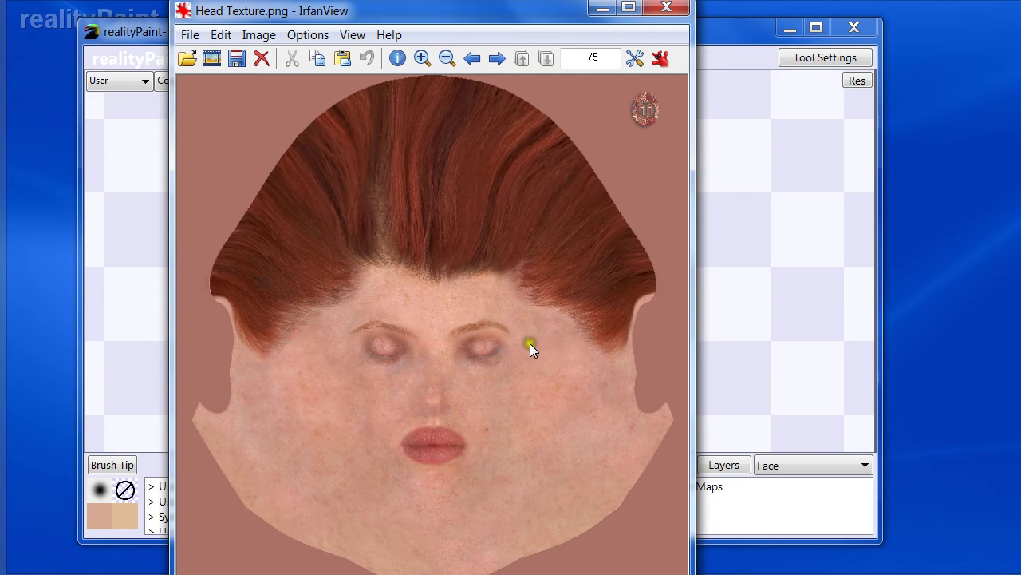
left_click(667, 8)
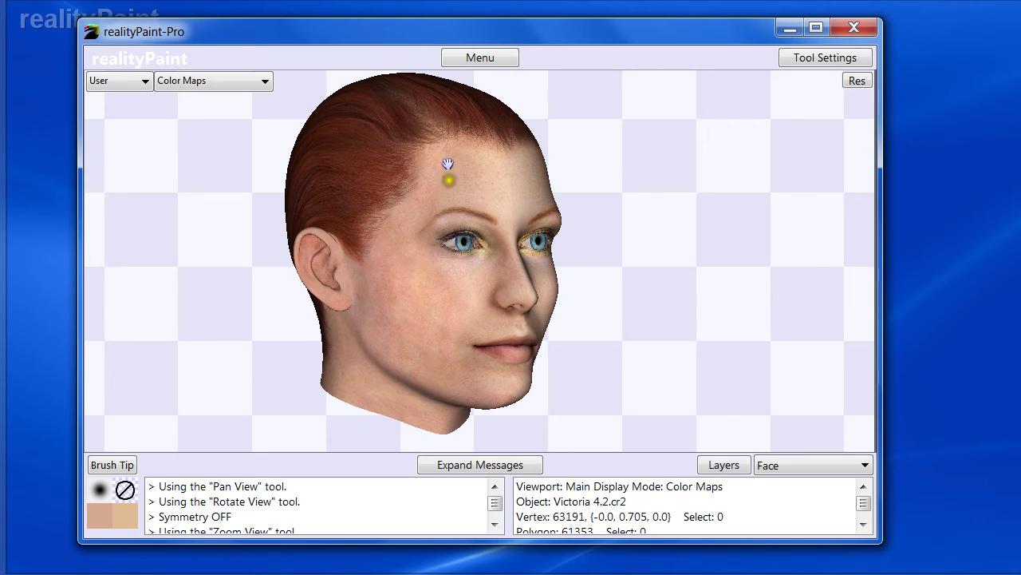
Step: Reposition the head in the viewport and return it to the front view
left_click_drag(454, 241, 402, 237)
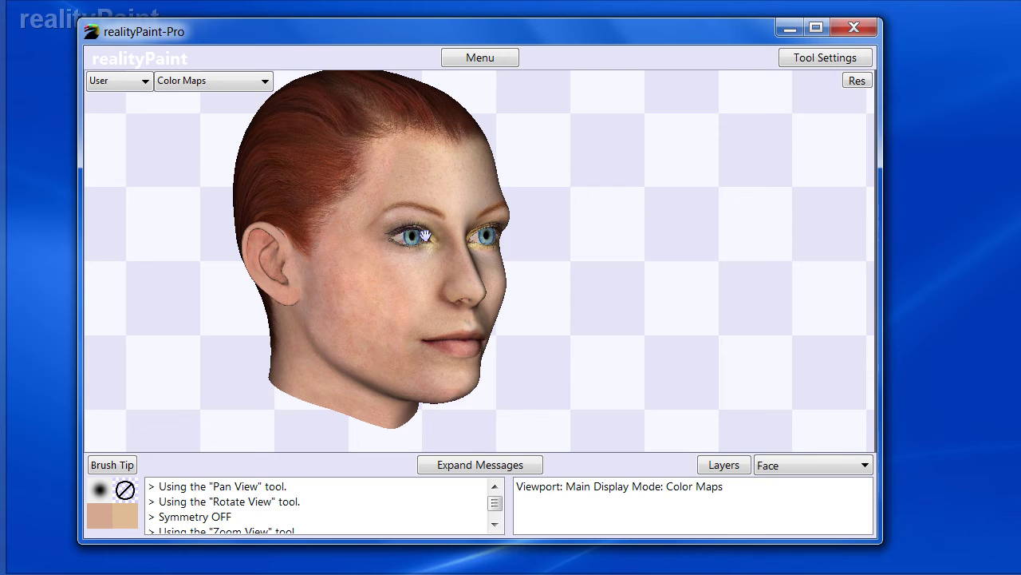
key("f")
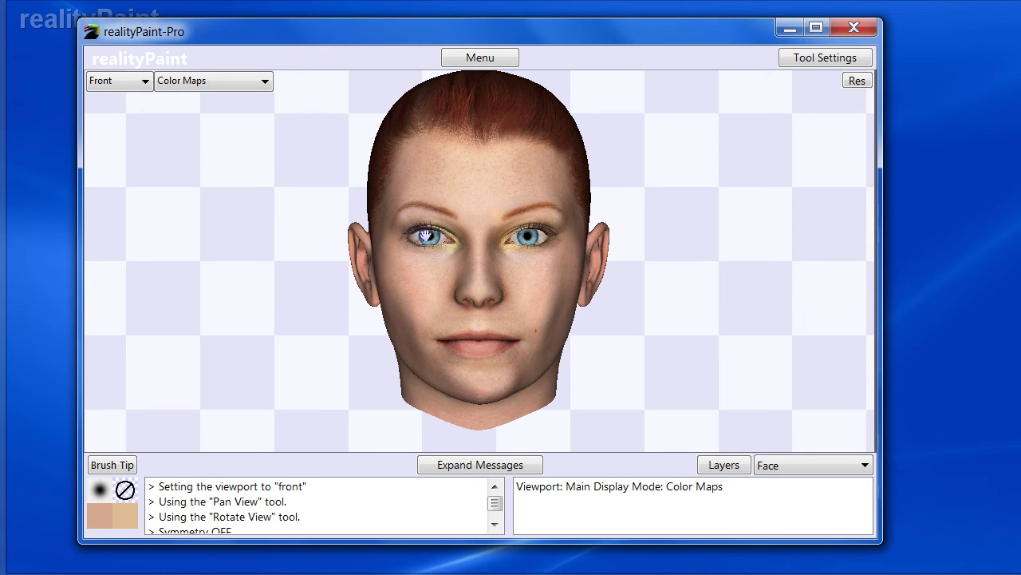